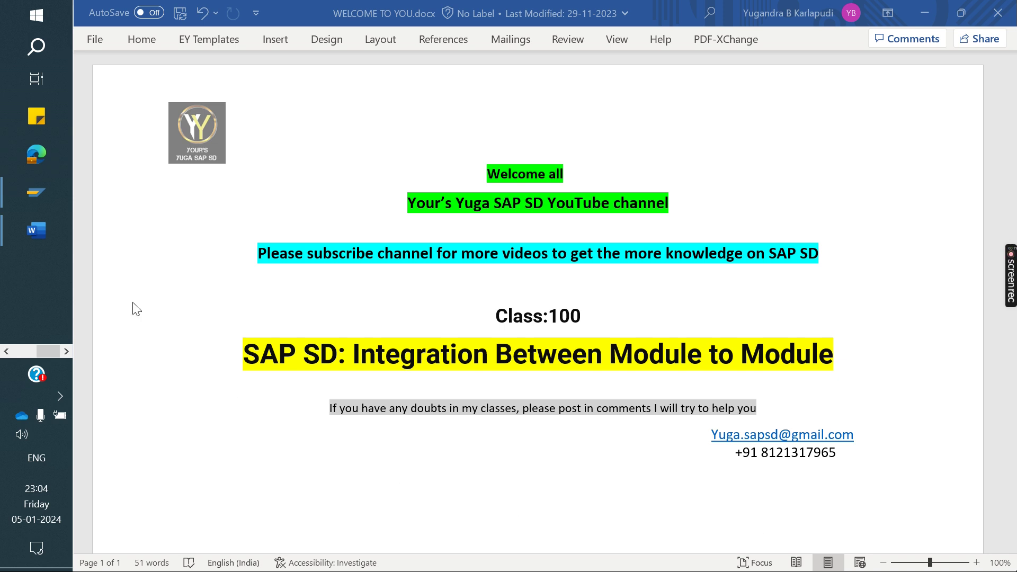
# Bring up the 'Integration between module to module' notes listing SD-MM, SD-FI and SD-PP points
pyautogui.moveTo(8, 241)
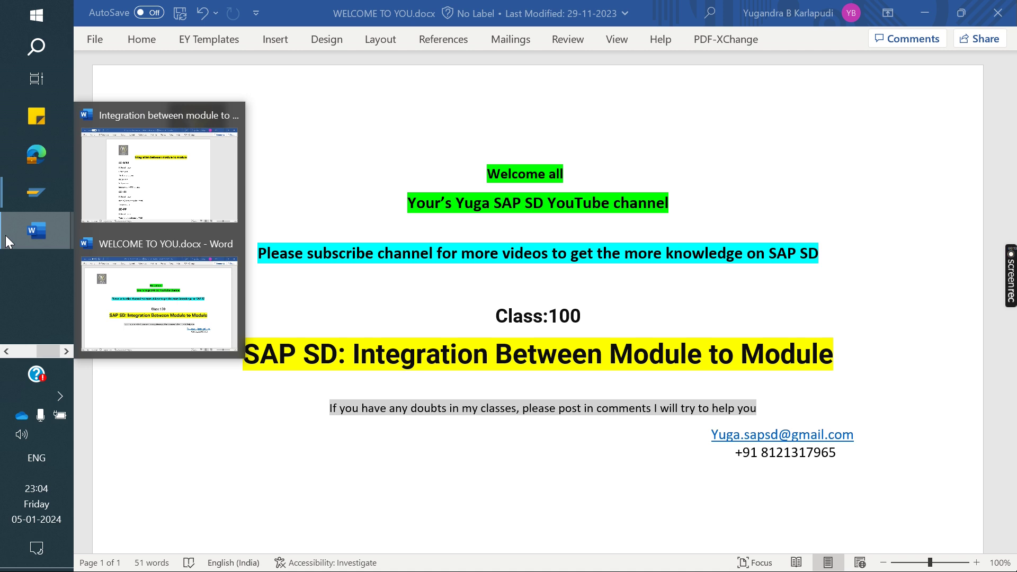
pyautogui.click(194, 166)
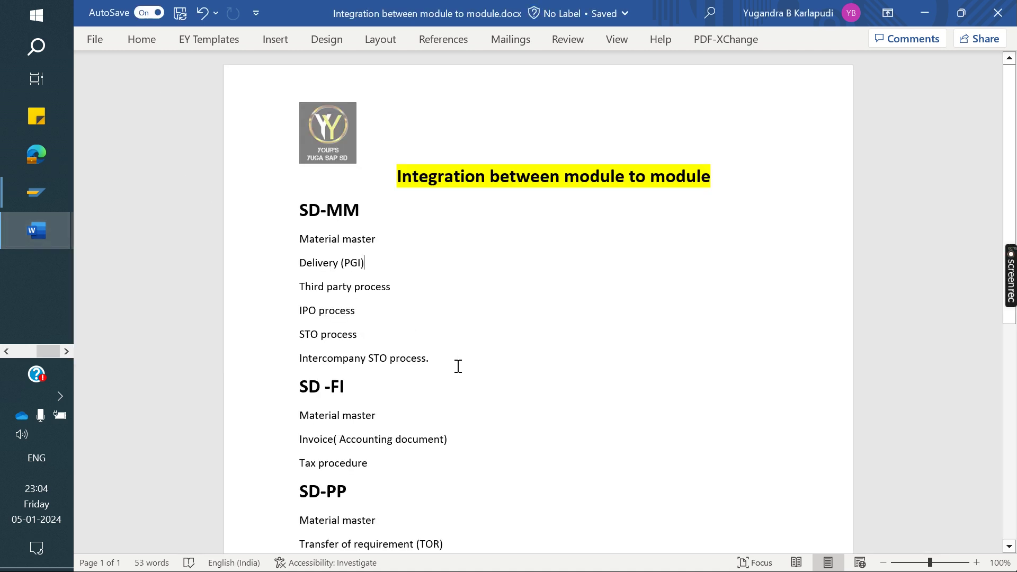
pyautogui.moveTo(451, 362); pyautogui.dragTo(310, 241)
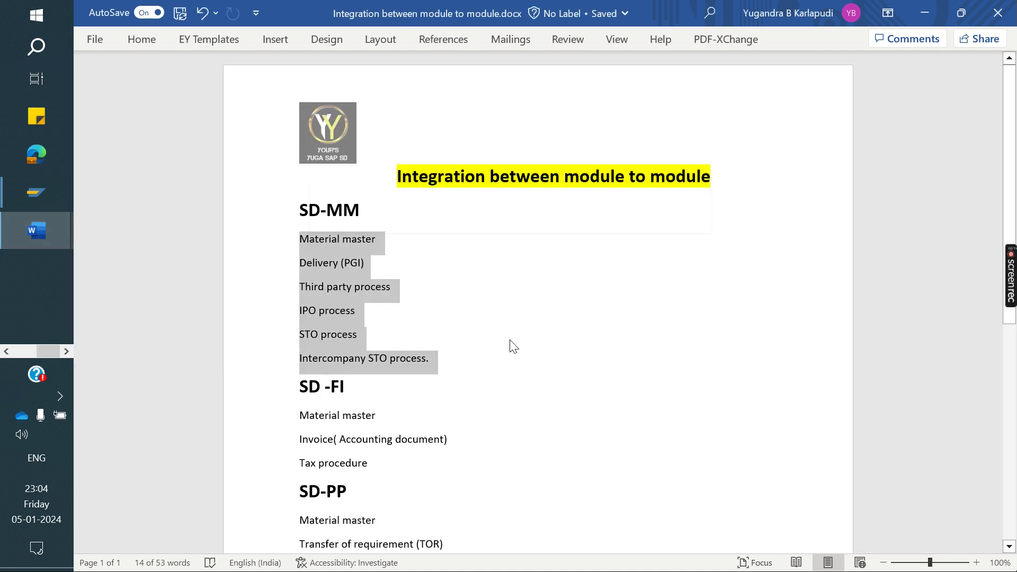
pyautogui.click(535, 350)
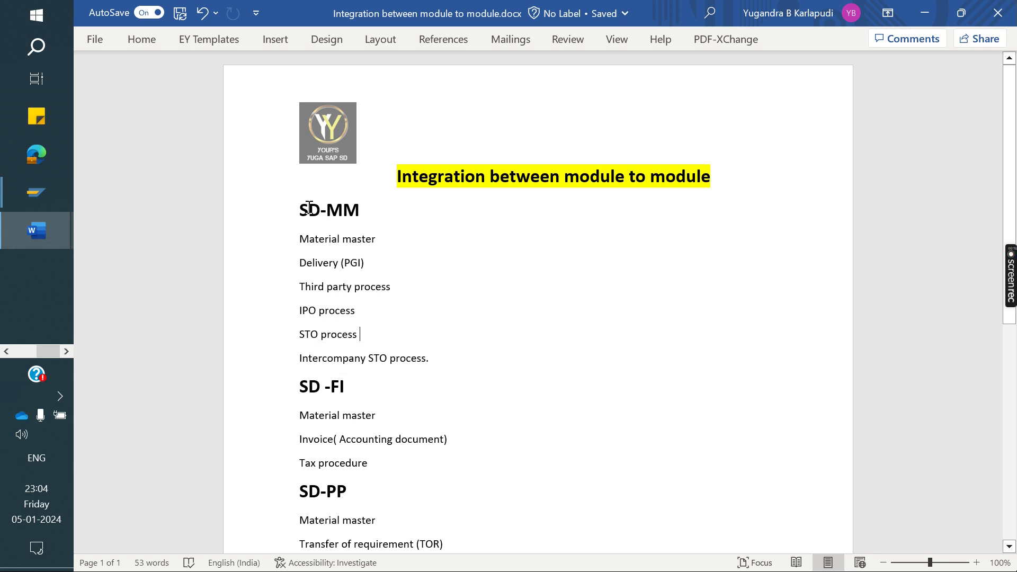
pyautogui.moveTo(302, 207); pyautogui.dragTo(364, 215)
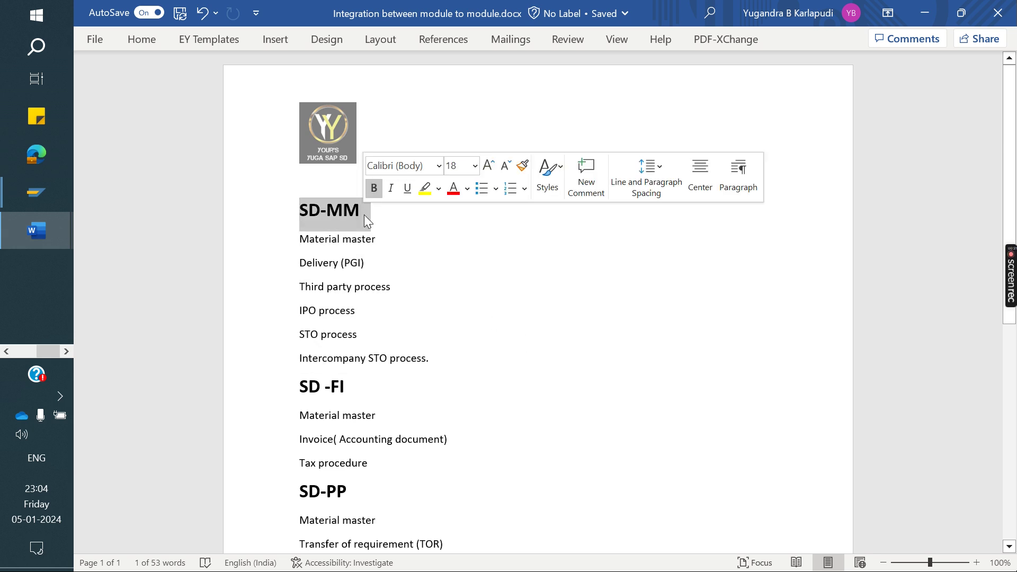
pyautogui.click(459, 315)
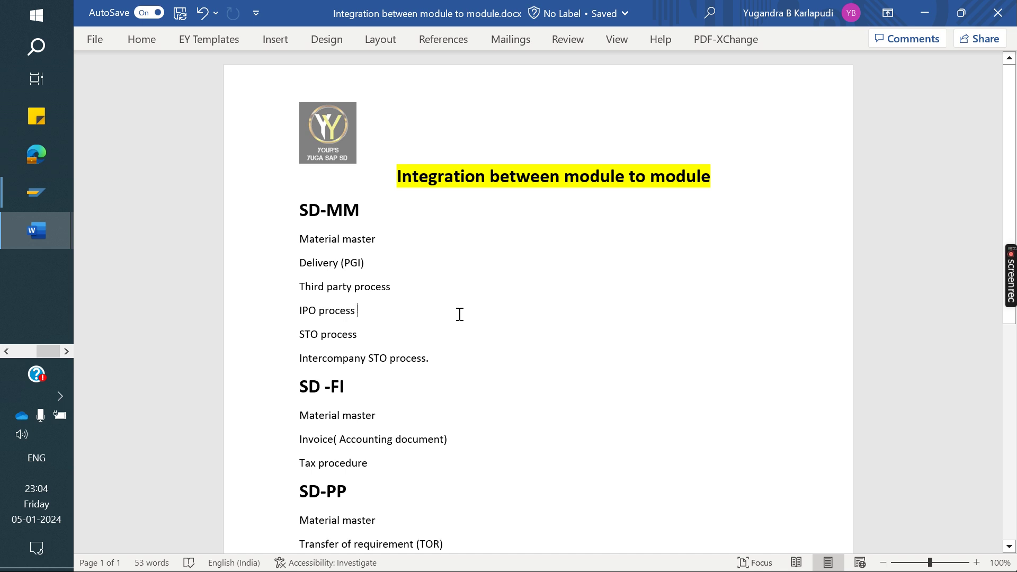
pyautogui.moveTo(436, 364); pyautogui.dragTo(297, 248)
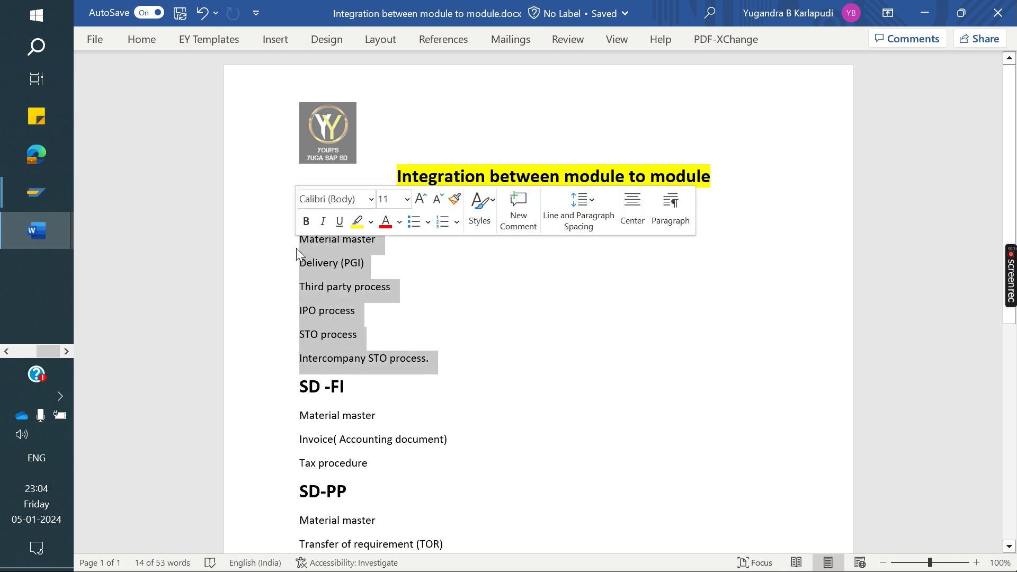
pyautogui.click(499, 376)
pyautogui.moveTo(397, 238); pyautogui.dragTo(302, 229)
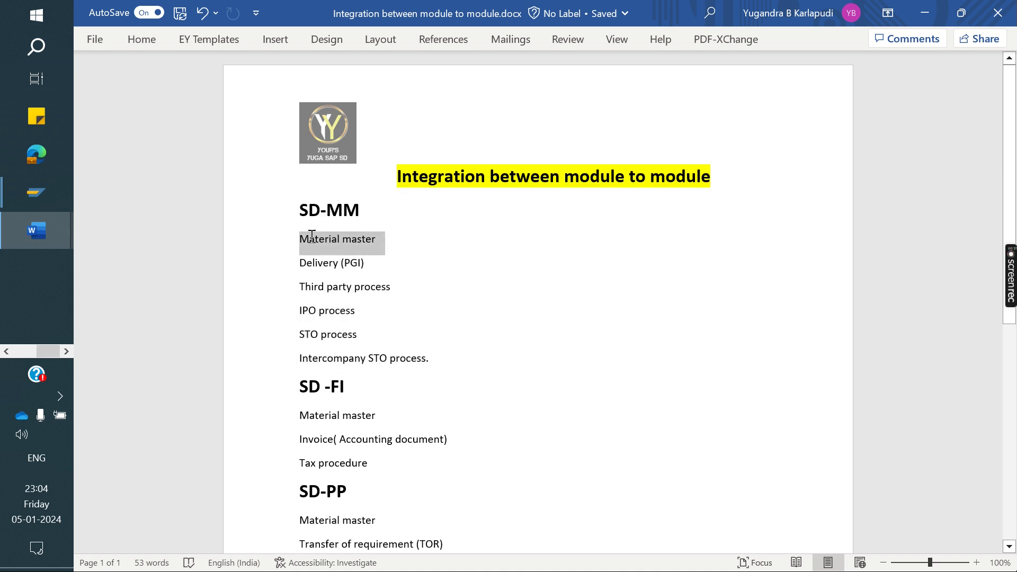
pyautogui.click(422, 288)
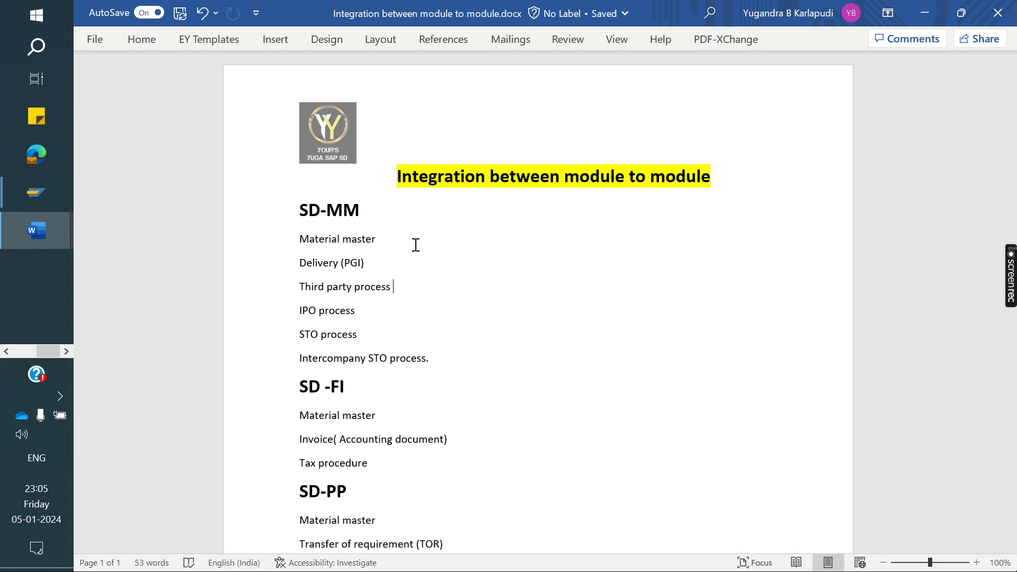
pyautogui.tripleClick(351, 264)
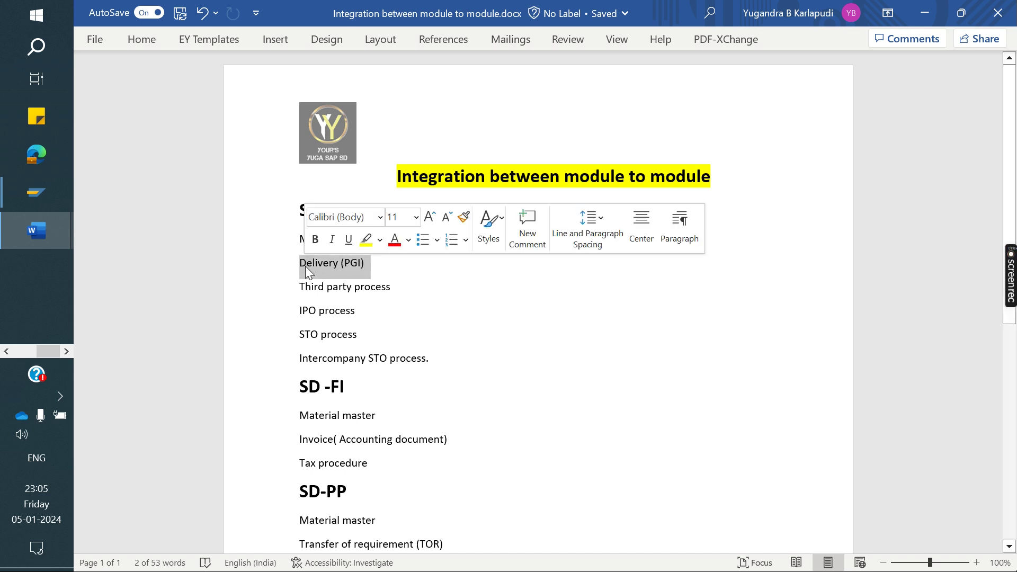
pyautogui.click(427, 283)
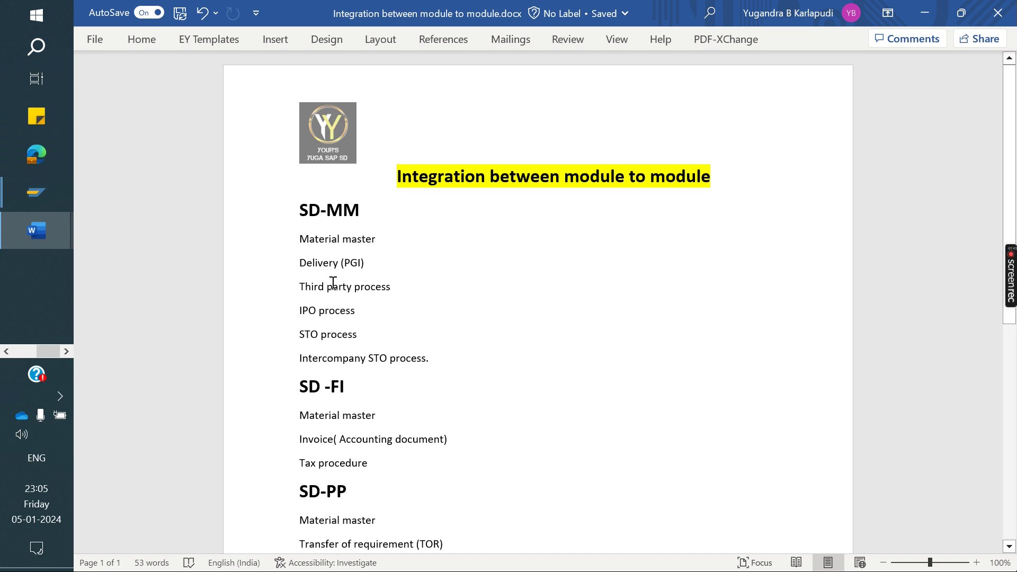
pyautogui.moveTo(304, 287); pyautogui.dragTo(386, 290)
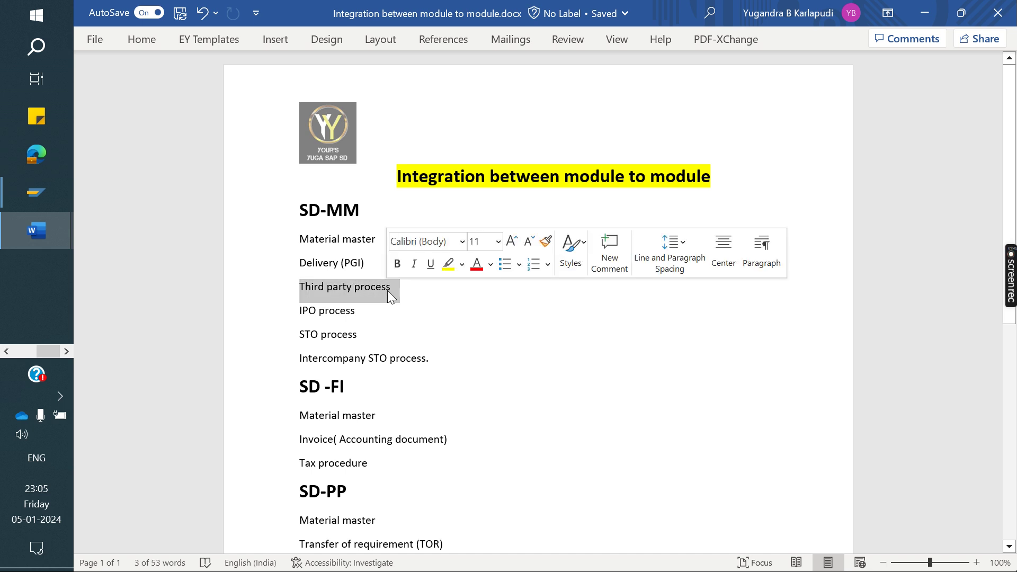
pyautogui.click(28, 197)
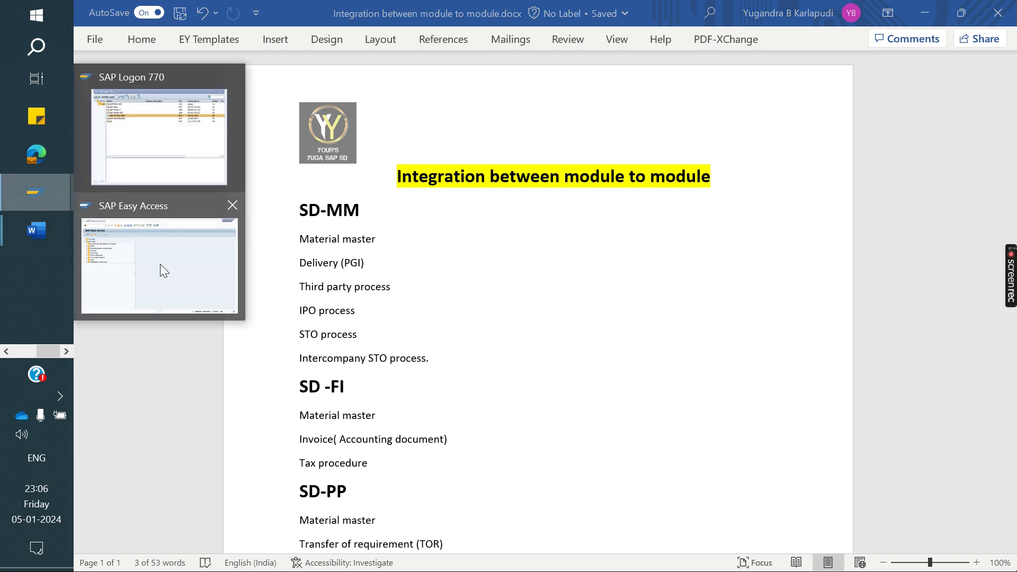
# In SAP, run /nvov6 and open the schedule line category CS (Third party) details
pyautogui.click(160, 264)
pyautogui.write('/')
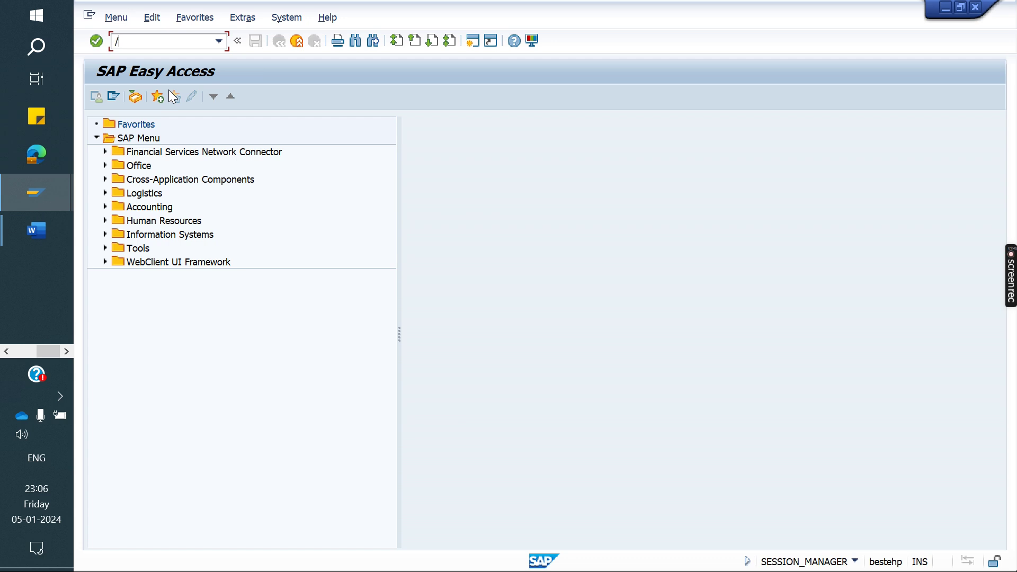
pyautogui.write('nvov6')
pyautogui.press('Return')
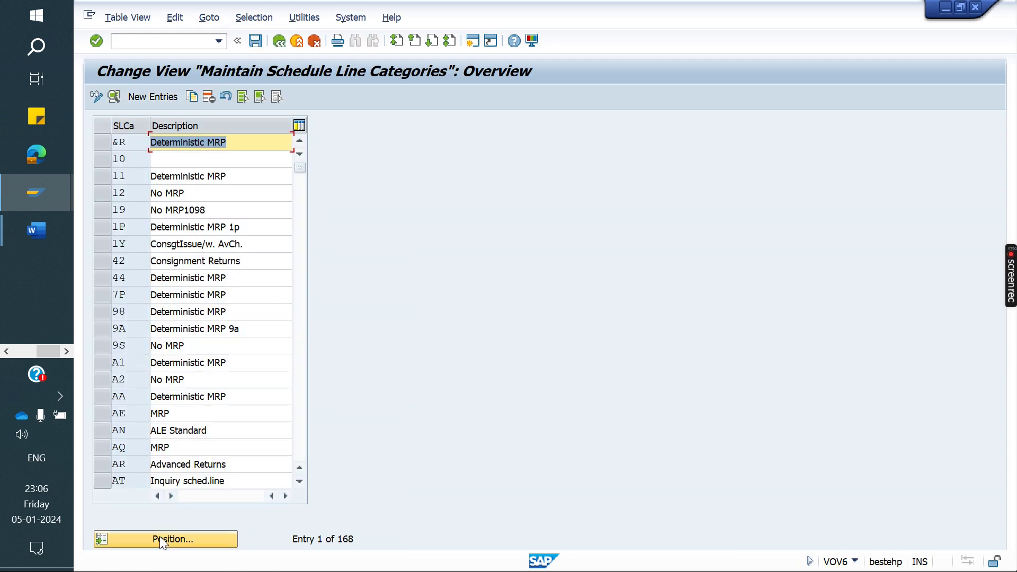
pyautogui.click(160, 536)
pyautogui.write('cs')
pyautogui.press('Return')
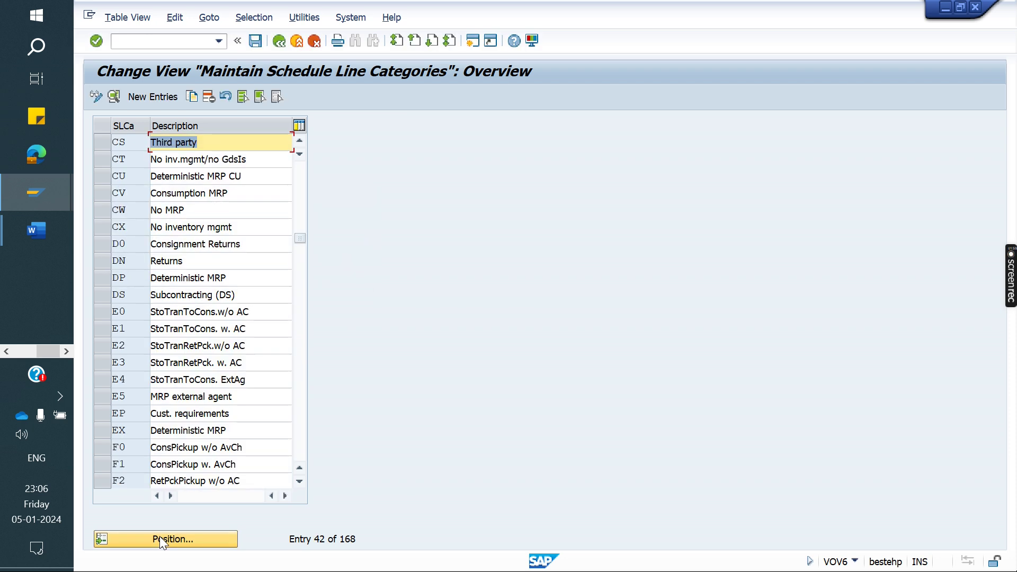
pyautogui.doubleClick(126, 142)
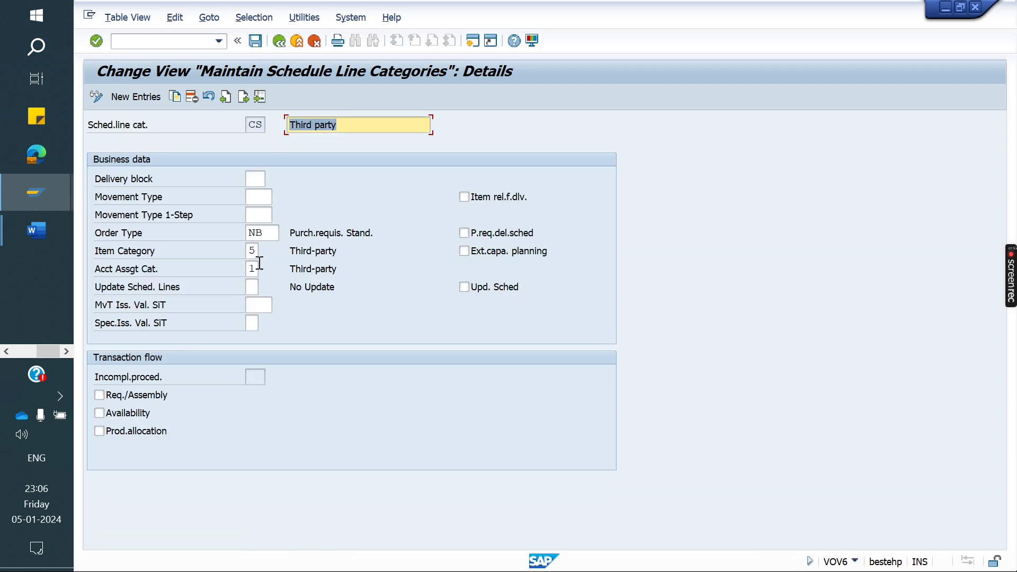
# Highlight order type NB, then return to the Word integration notes
pyautogui.doubleClick(265, 233)
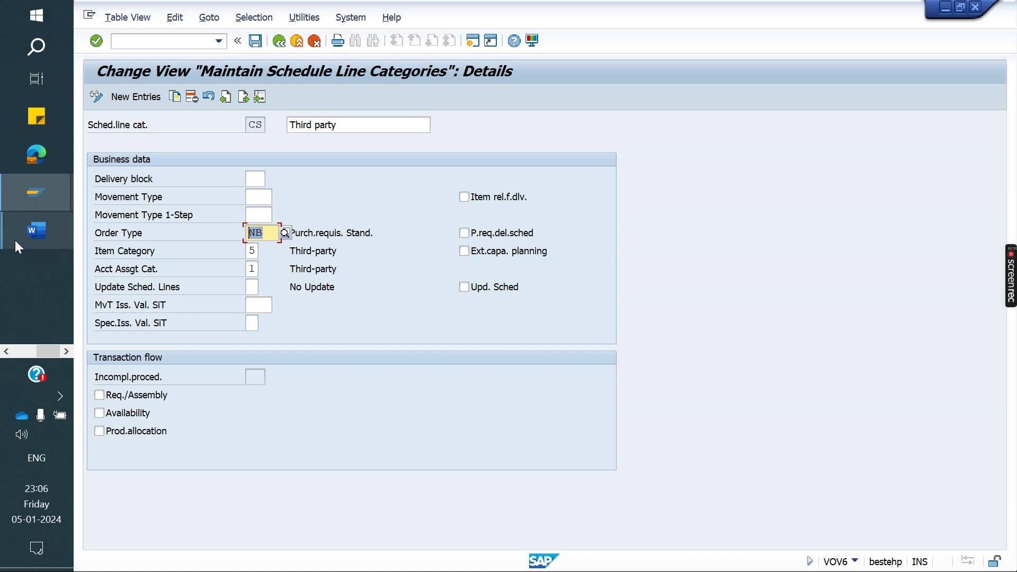
pyautogui.moveTo(14, 240)
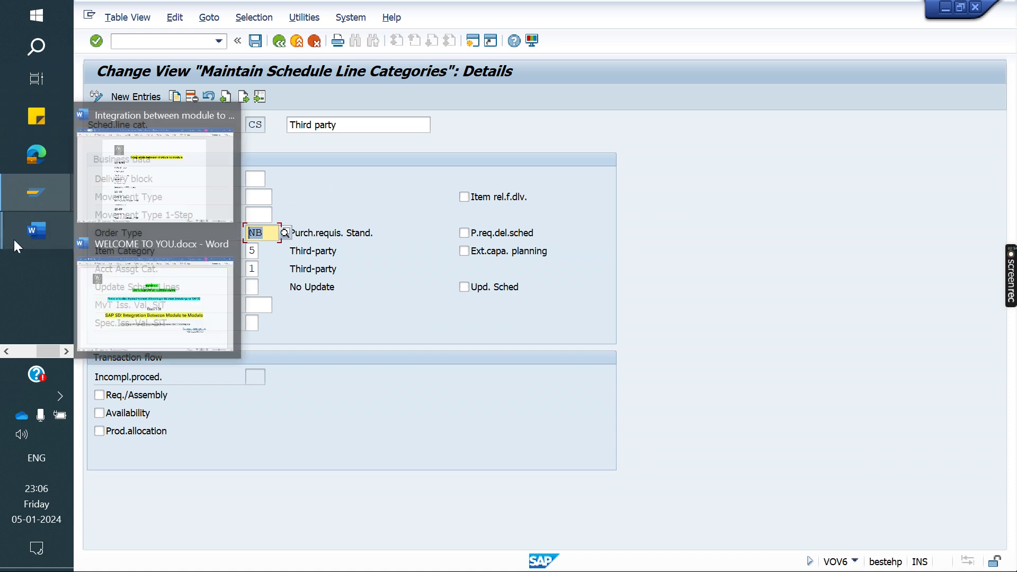
pyautogui.click(209, 192)
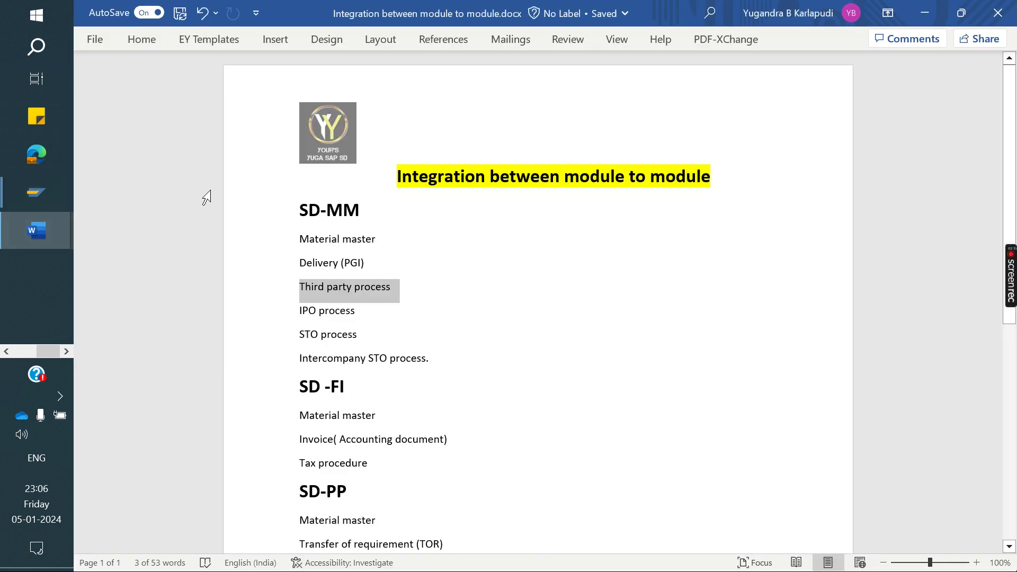
# Highlight 'IPO process' in the notes, then go back to the SAP schedule line category screen
pyautogui.click(371, 311)
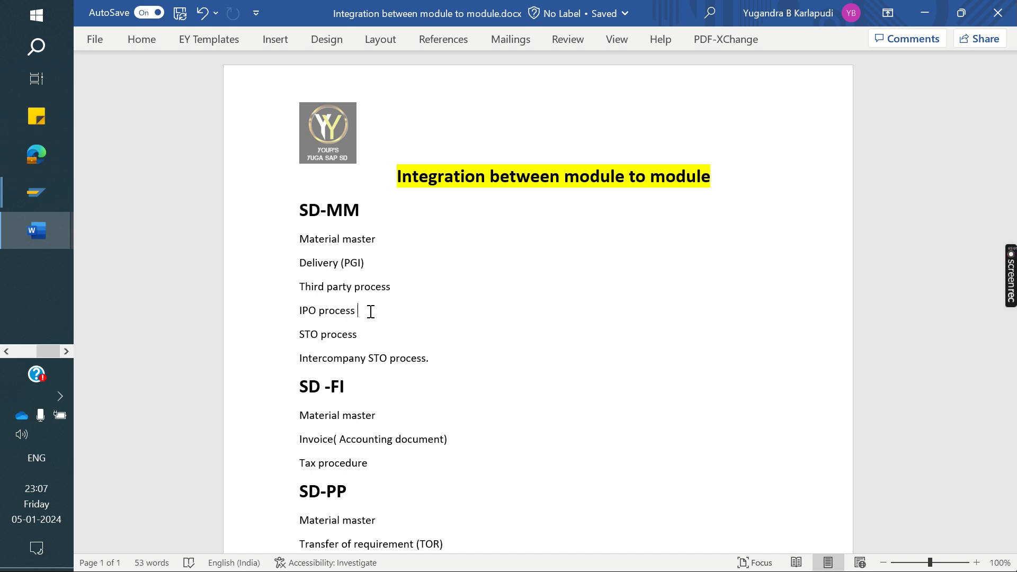
pyautogui.moveTo(300, 312); pyautogui.dragTo(345, 315)
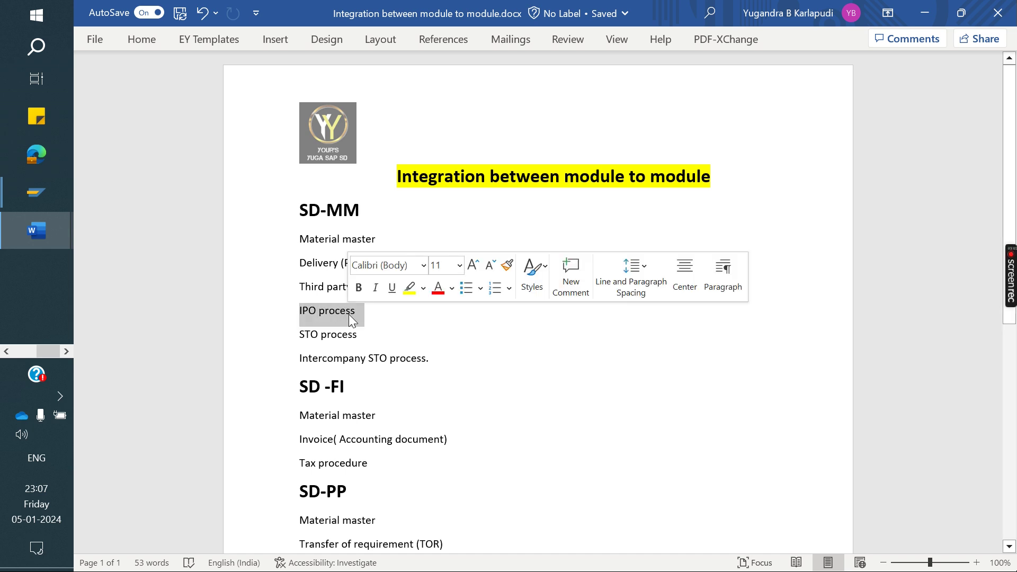
pyautogui.moveTo(26, 196)
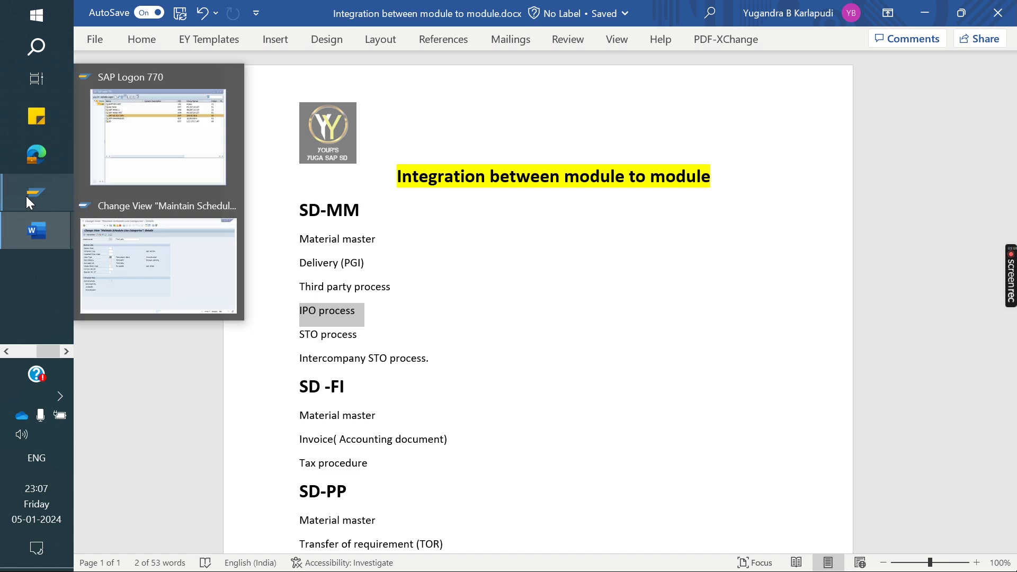
pyautogui.click(160, 268)
# Display schedule line category CB (Indiv.Purchase Order), highlight order type NB, and return to the notes
pyautogui.click(262, 96)
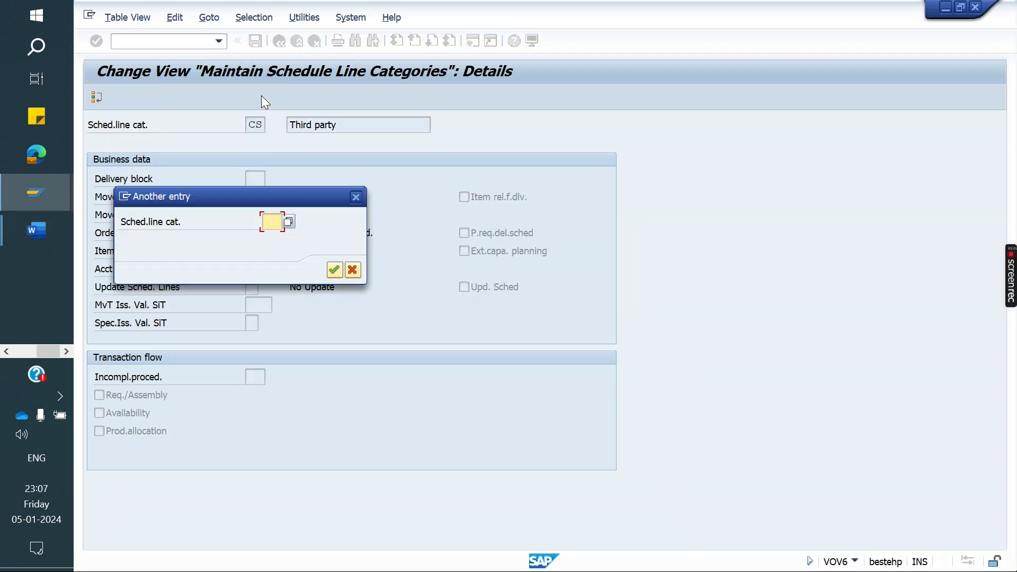
pyautogui.write('cb')
pyautogui.press('Return')
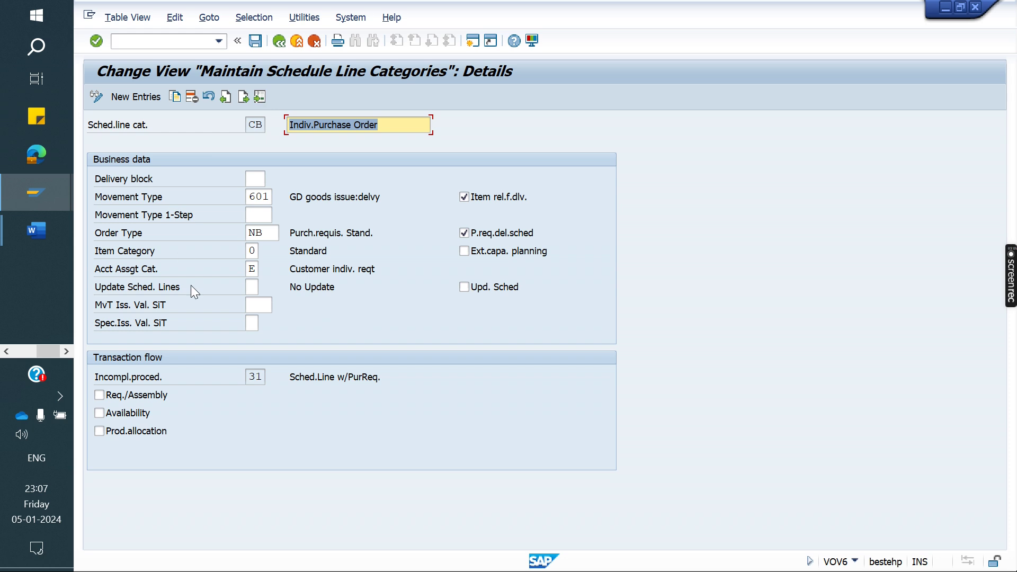
pyautogui.doubleClick(266, 233)
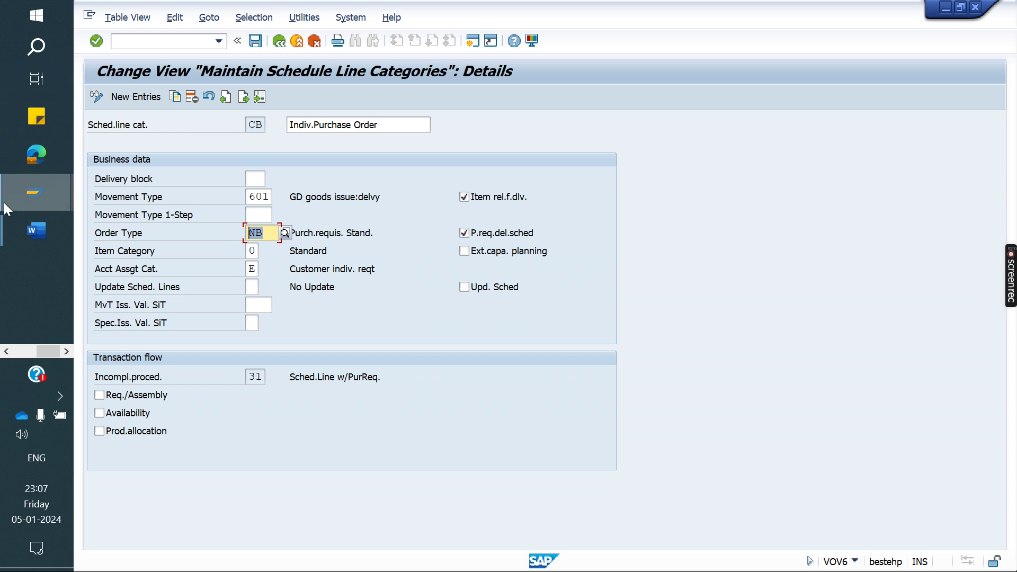
pyautogui.moveTo(15, 238)
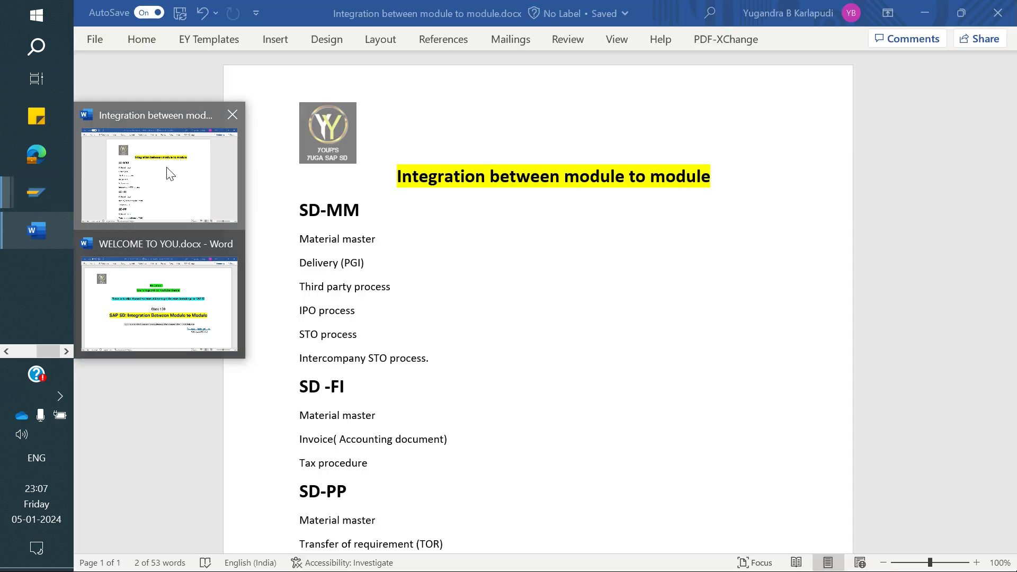
pyautogui.click(168, 169)
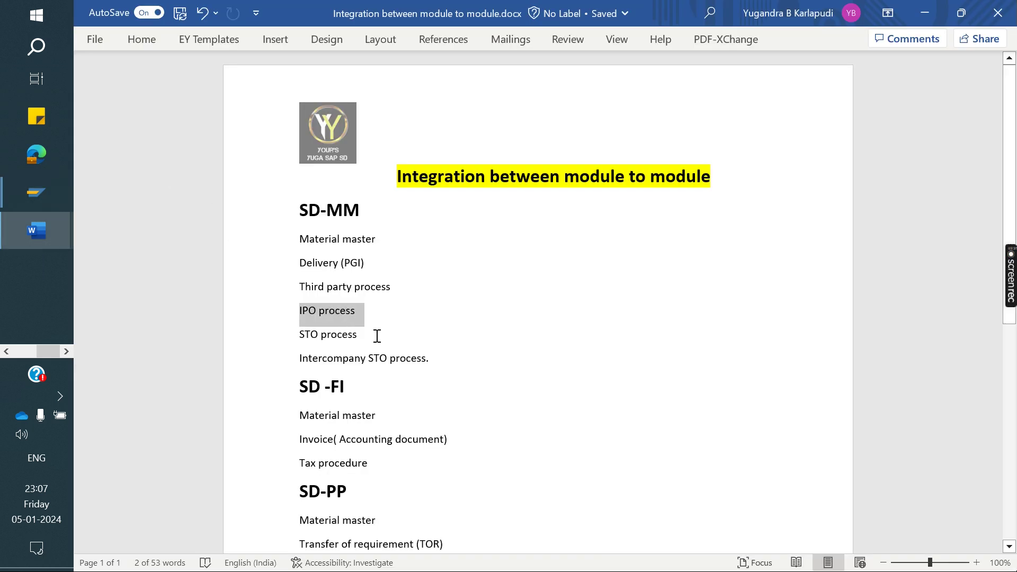
pyautogui.moveTo(363, 332); pyautogui.dragTo(304, 344)
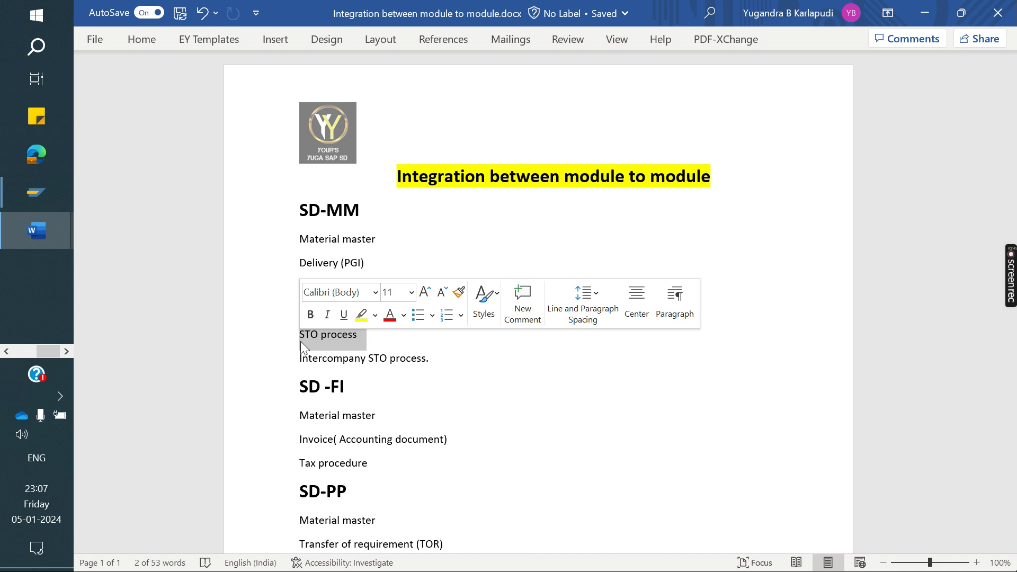
pyautogui.click(498, 387)
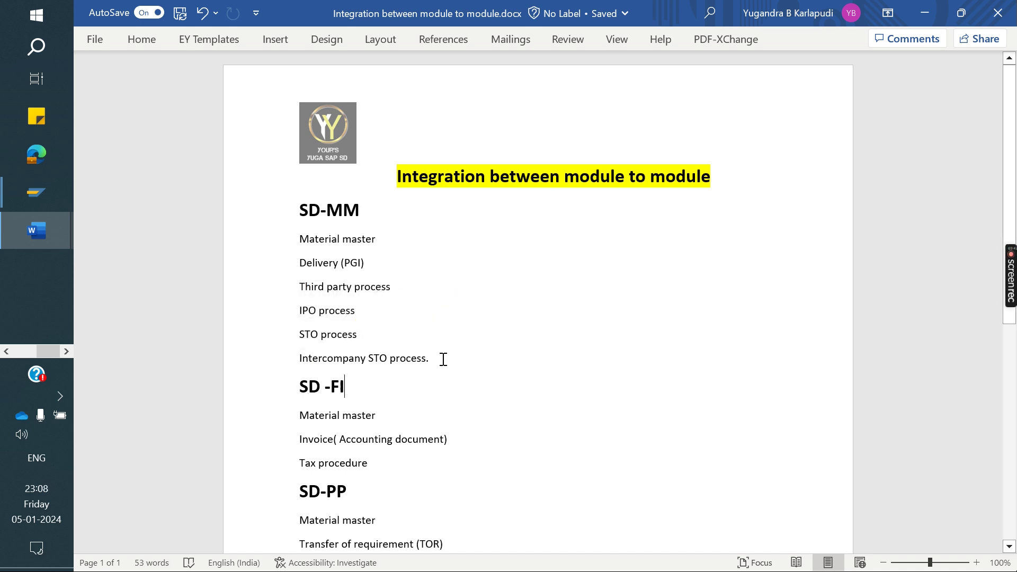
pyautogui.moveTo(488, 368); pyautogui.dragTo(311, 352)
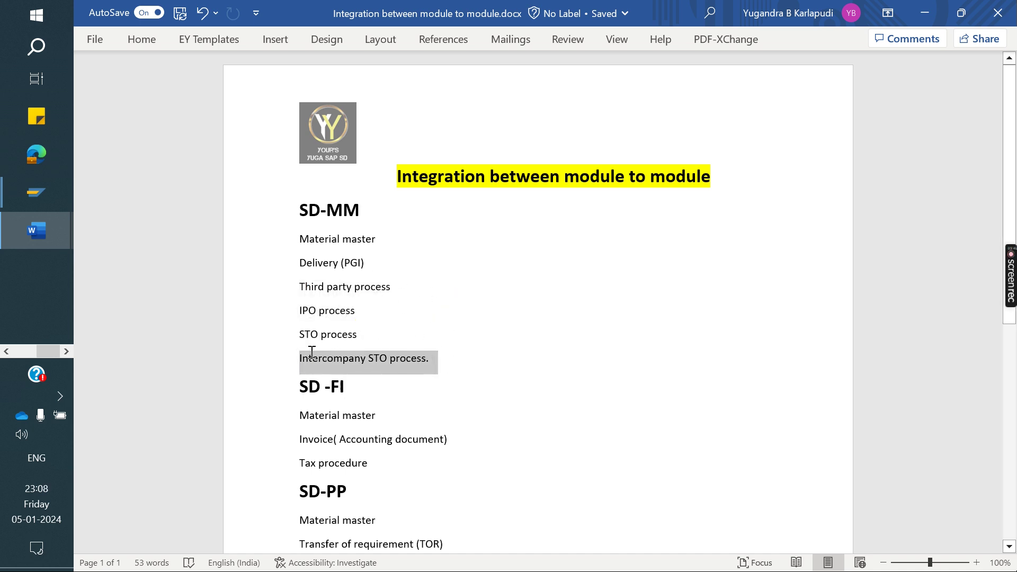
pyautogui.click(554, 376)
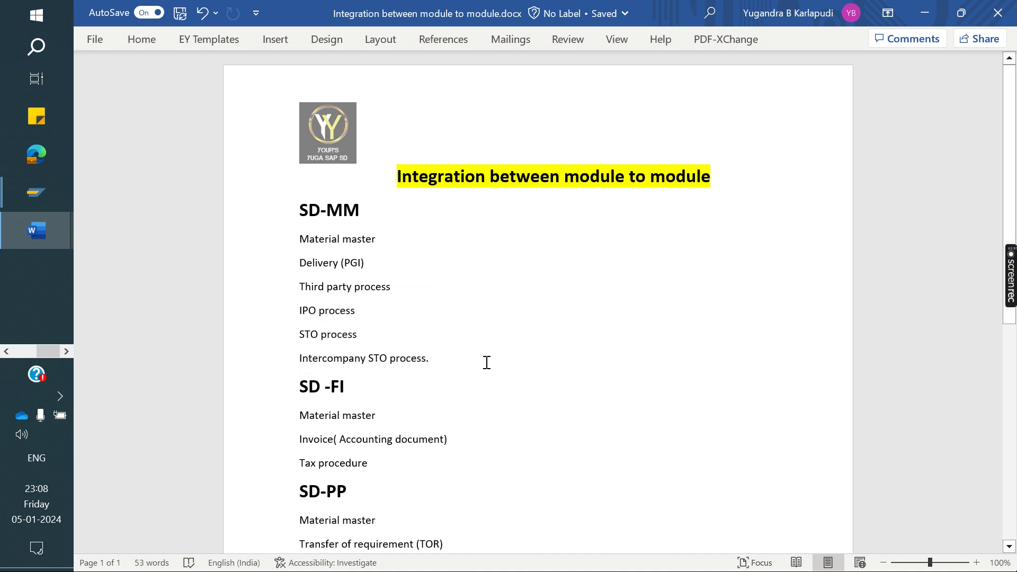
pyautogui.moveTo(431, 357); pyautogui.dragTo(297, 246)
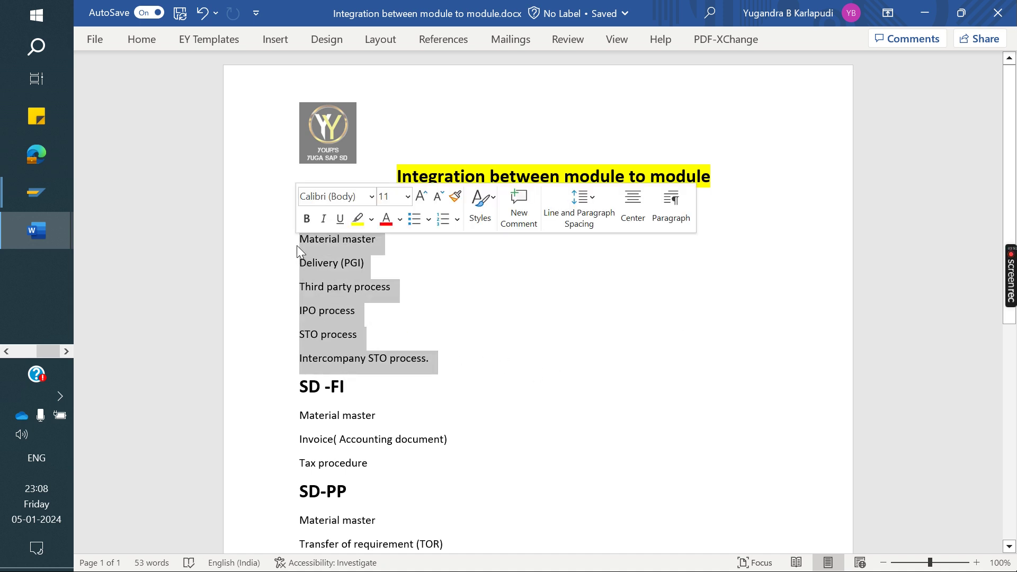
pyautogui.click(409, 307)
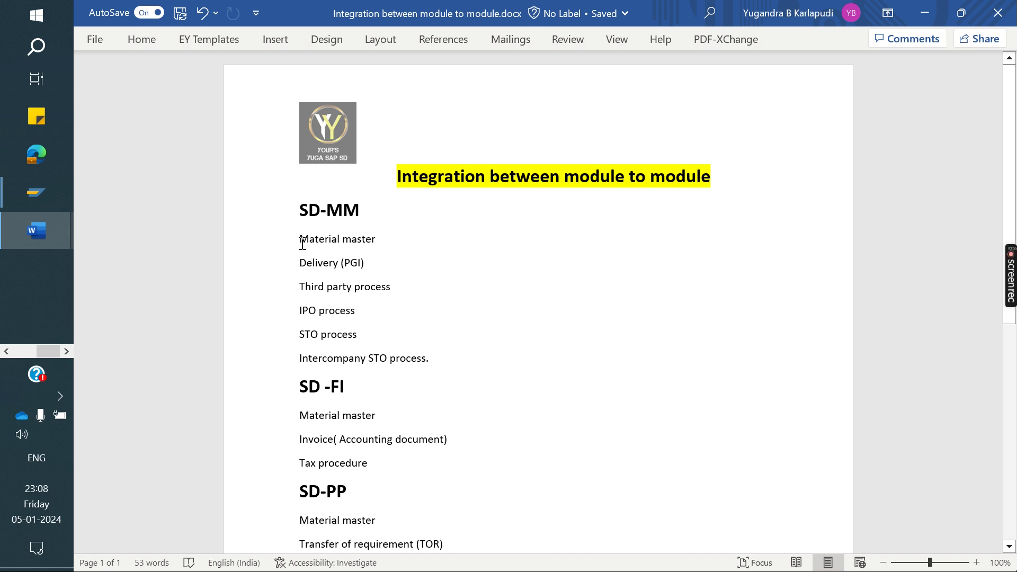
pyautogui.moveTo(297, 240)
pyautogui.mouseDown()
pyautogui.moveTo(445, 366)
pyautogui.moveTo(358, 320)
pyautogui.moveTo(288, 243)
pyautogui.mouseUp()
pyautogui.click(420, 379)
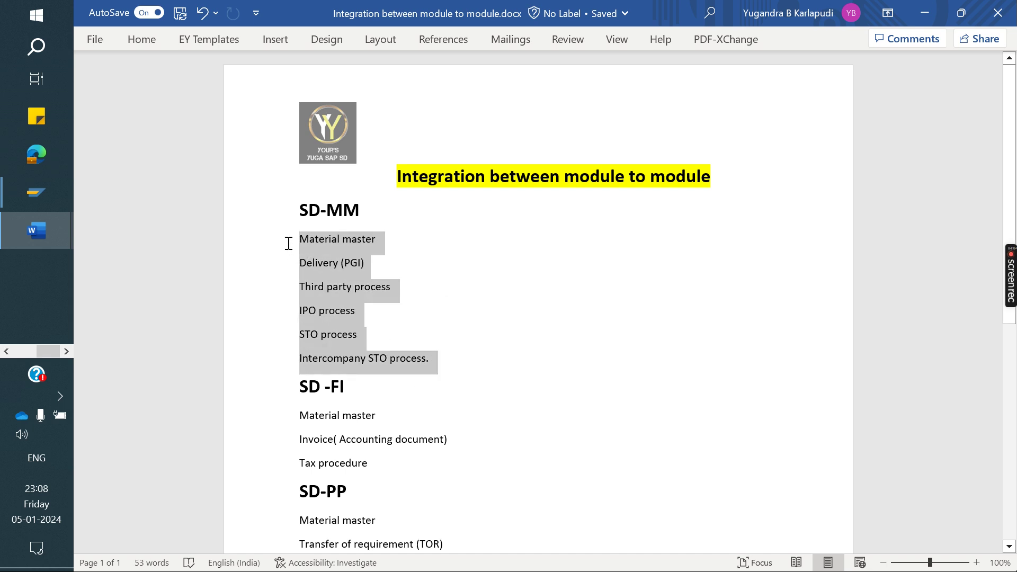
pyautogui.click(428, 320)
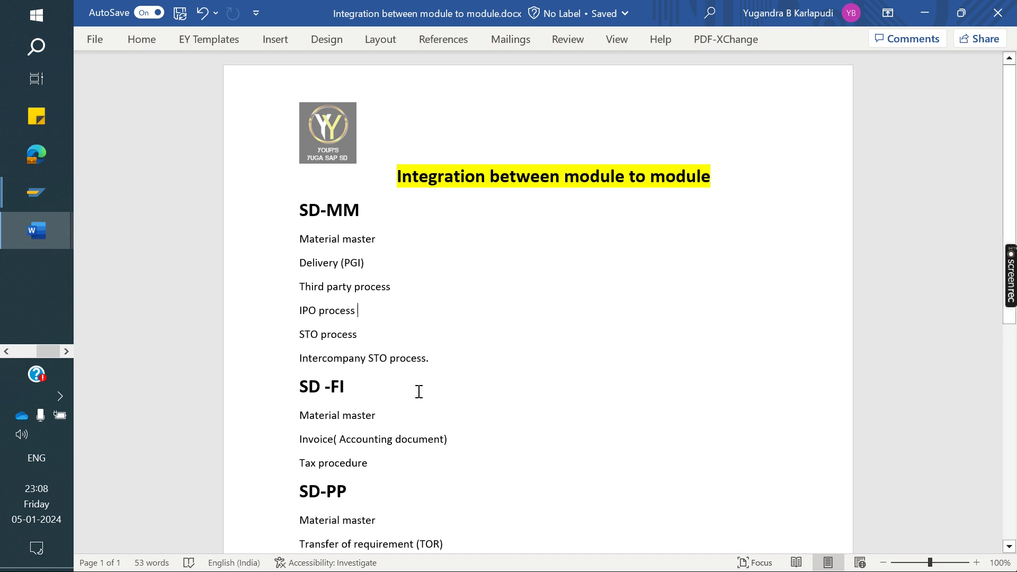
pyautogui.scroll(-2, 419, 392)
pyautogui.scroll(-1, 419, 391)
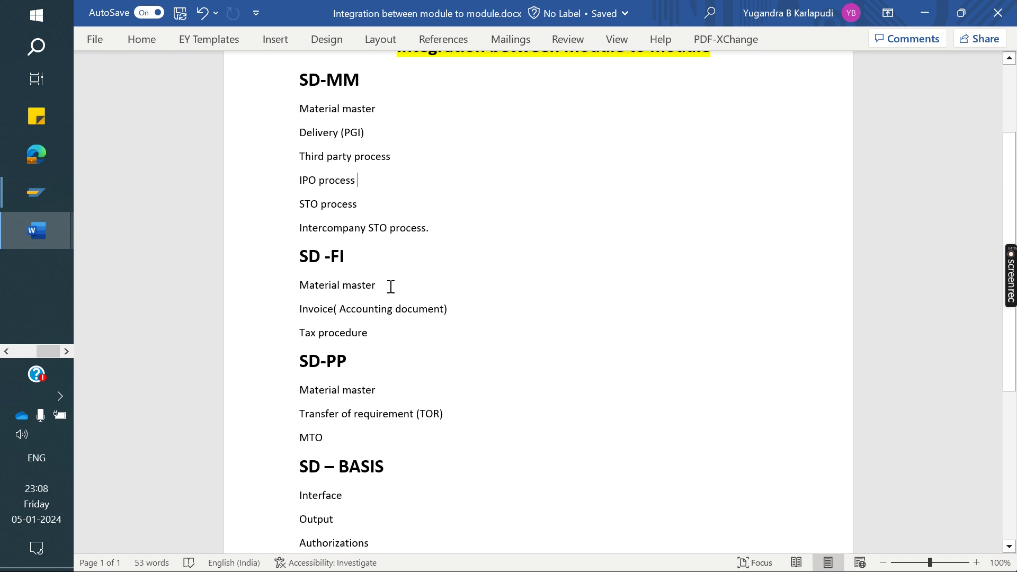
pyautogui.moveTo(383, 286); pyautogui.dragTo(314, 287)
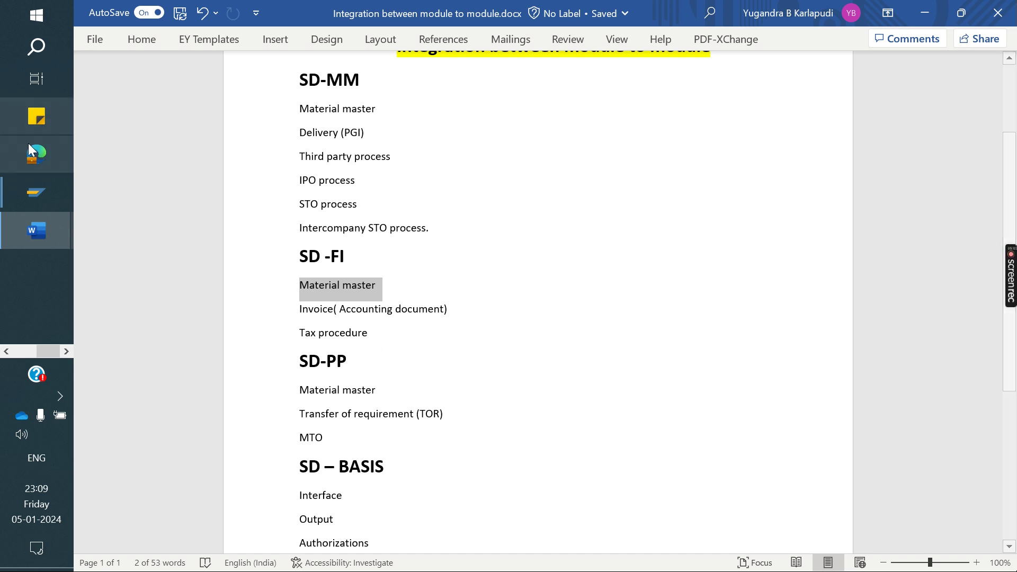
# In SAP, run /nvofa and open the billing type F2 Invoice details
pyautogui.moveTo(35, 191)
pyautogui.click(163, 252)
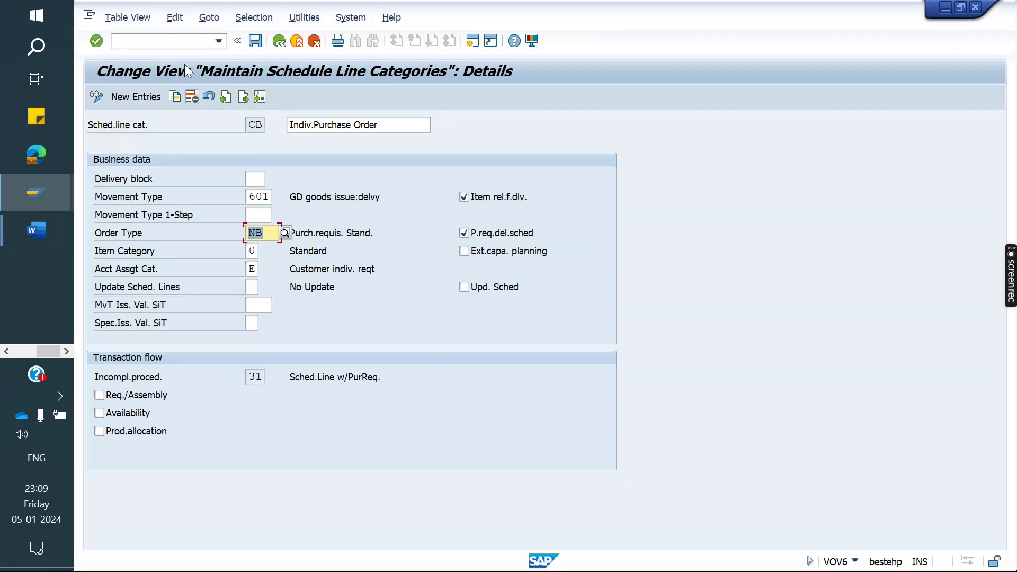
pyautogui.click(159, 41)
pyautogui.write('/nvofa')
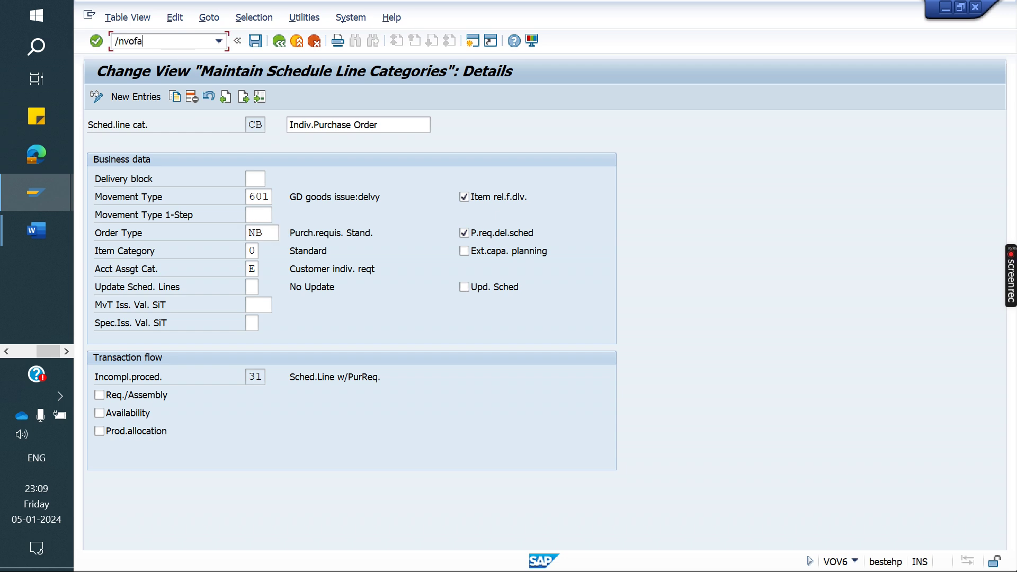
pyautogui.press('Return')
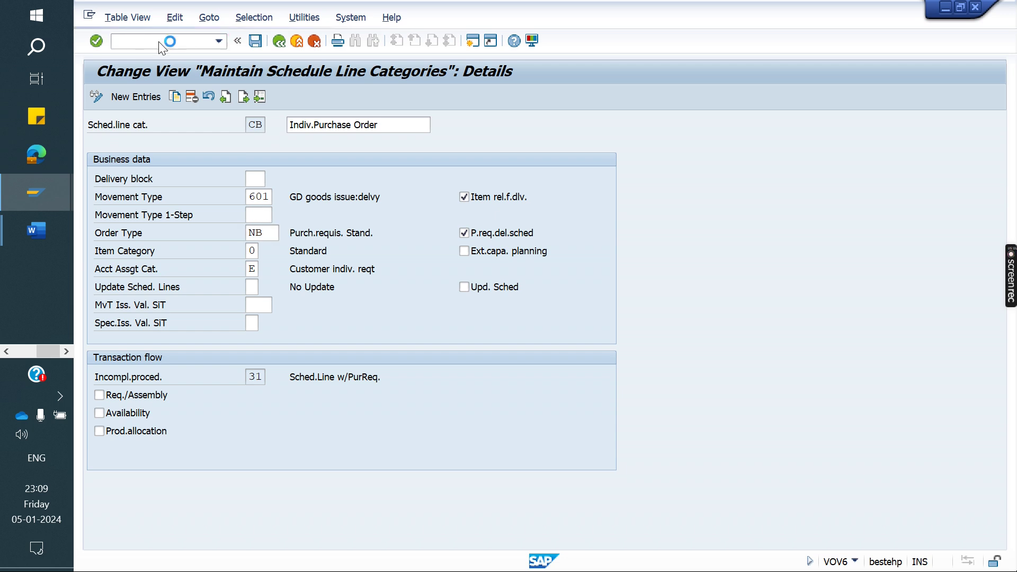
pyautogui.click(181, 487)
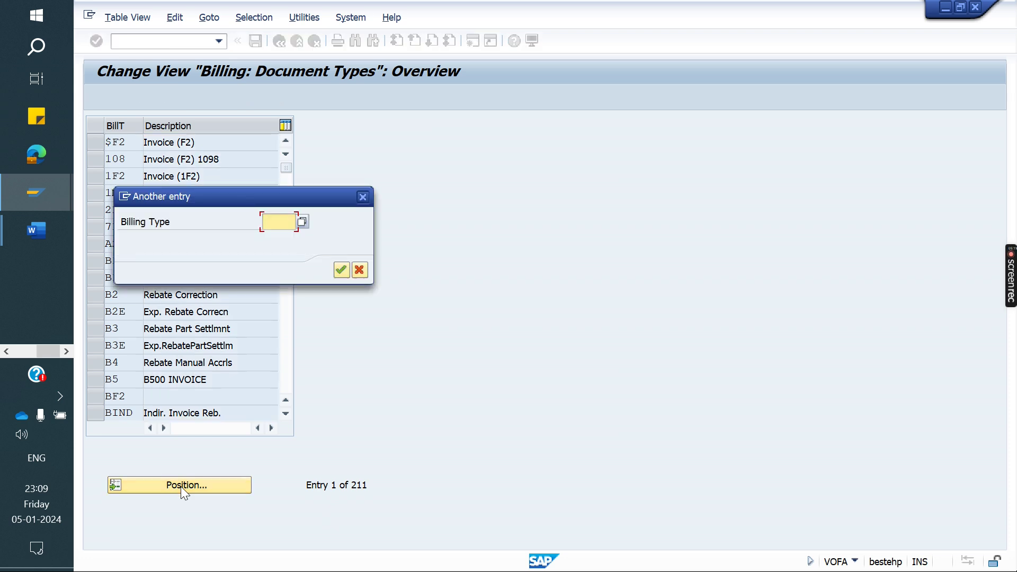
pyautogui.write('F2')
pyautogui.press('Return')
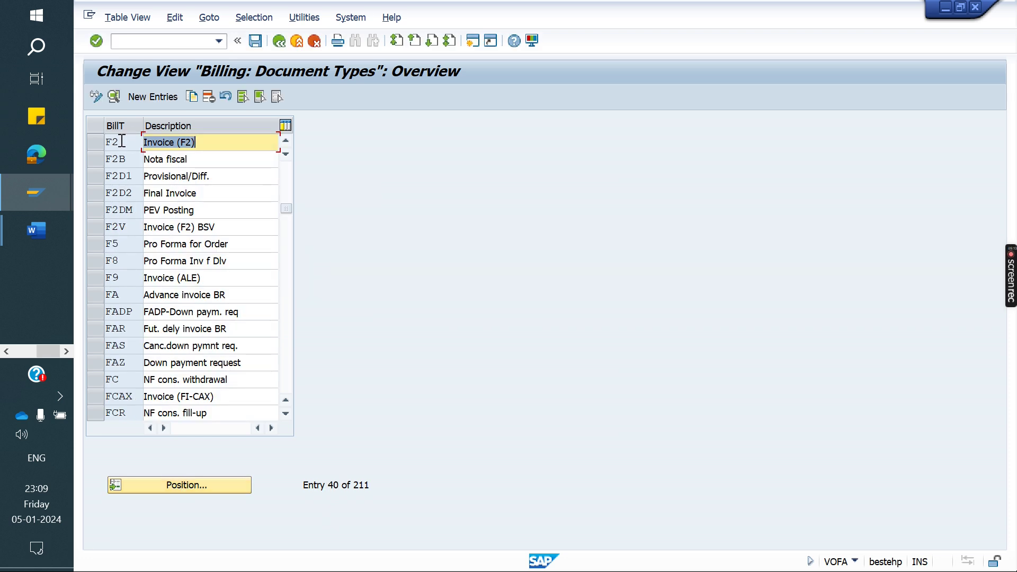
pyautogui.doubleClick(122, 141)
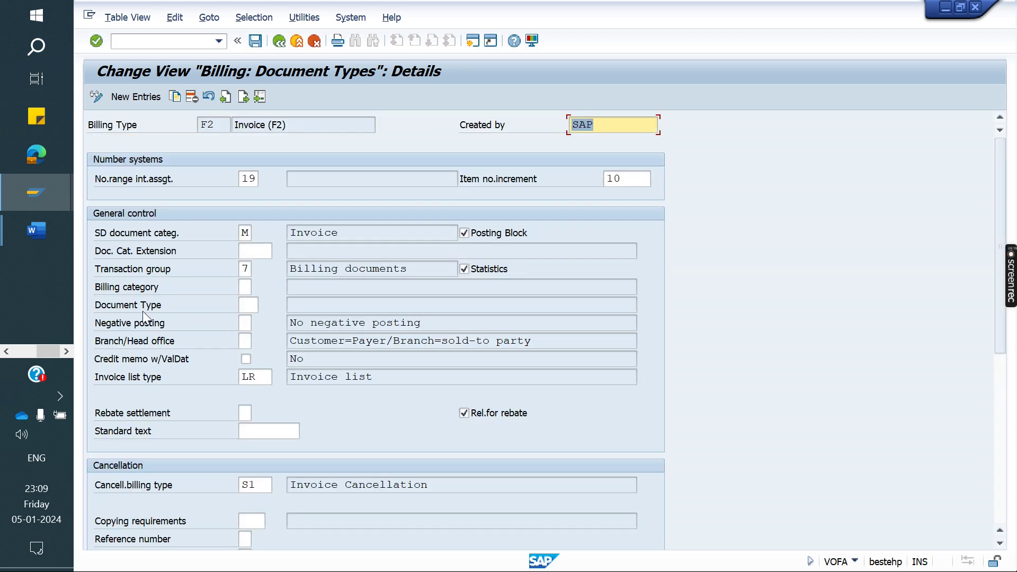
# Set the accounting document type to RV and highlight its Billing doc.transfer description
pyautogui.click(253, 304)
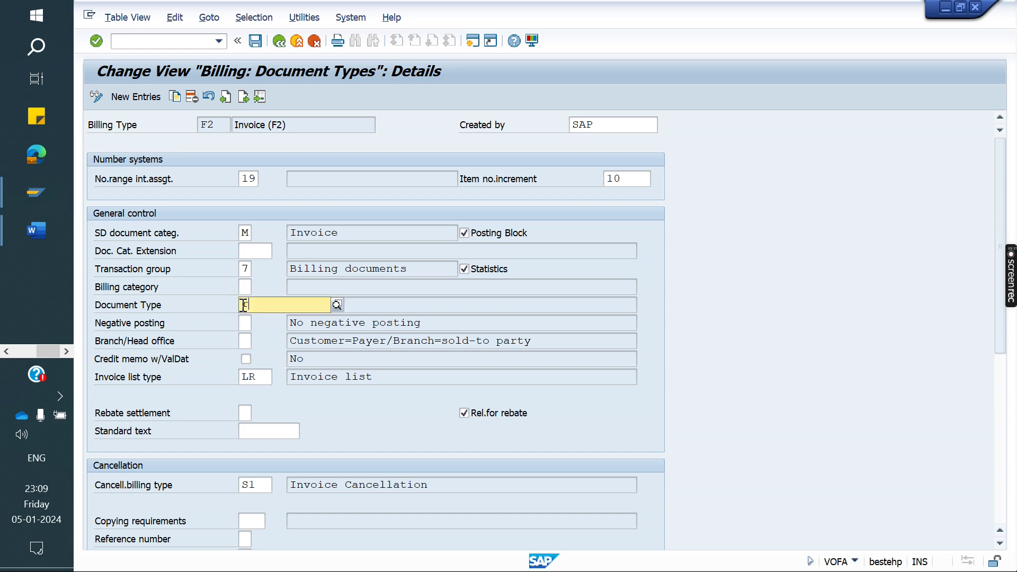
pyautogui.write('RV')
pyautogui.press('Return')
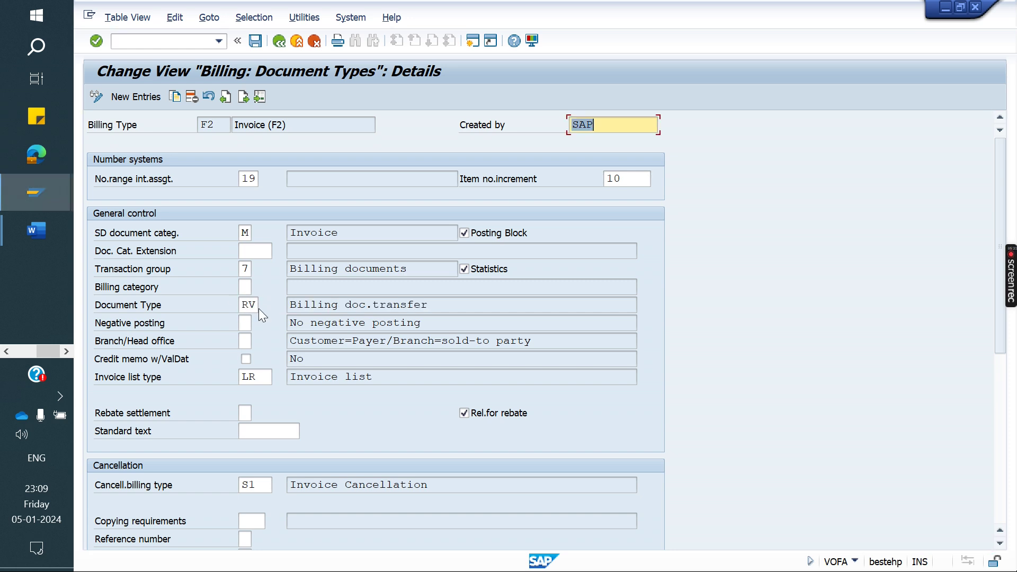
pyautogui.moveTo(255, 305); pyautogui.dragTo(237, 304)
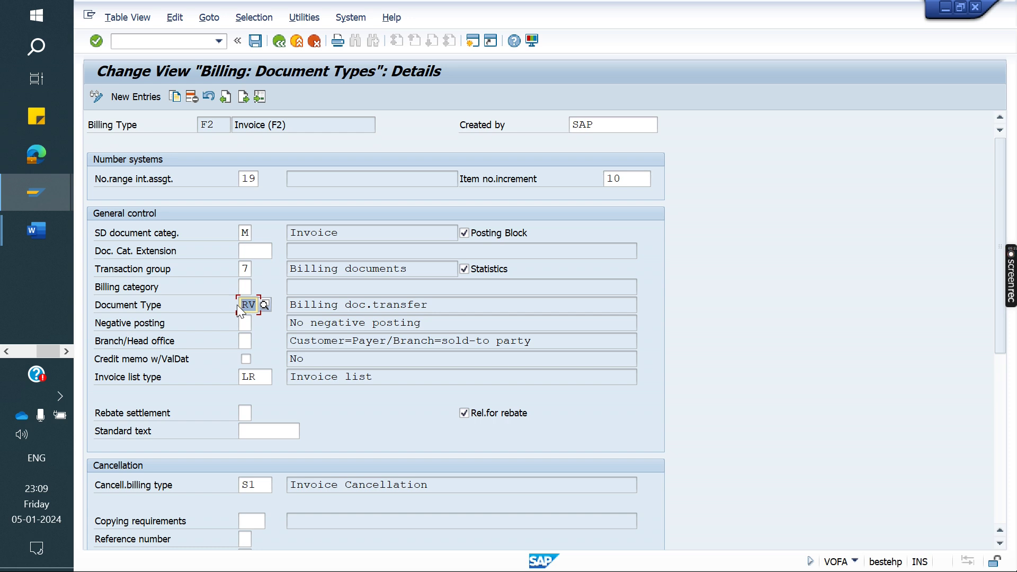
pyautogui.moveTo(456, 304); pyautogui.dragTo(274, 310)
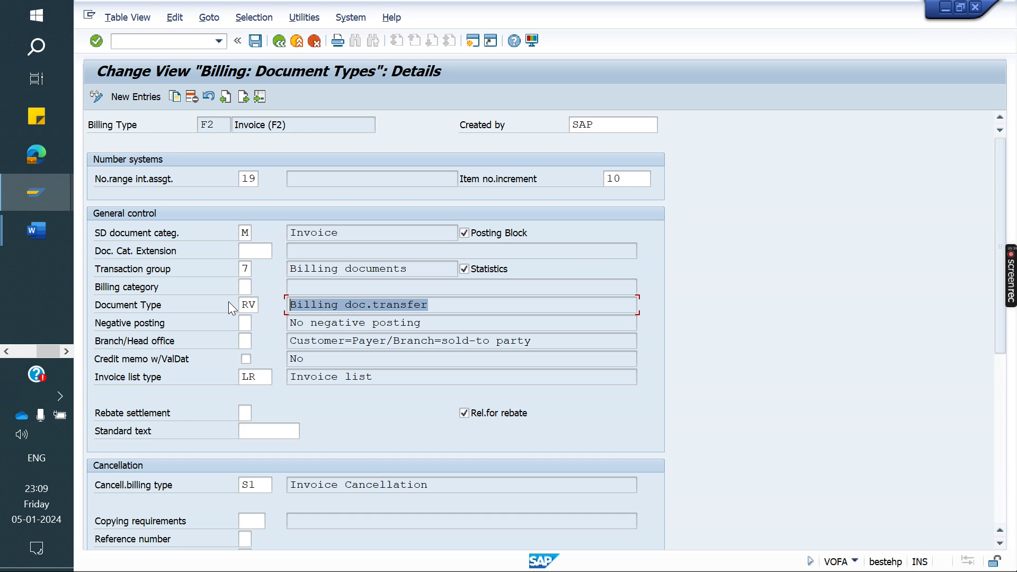
pyautogui.doubleClick(249, 304)
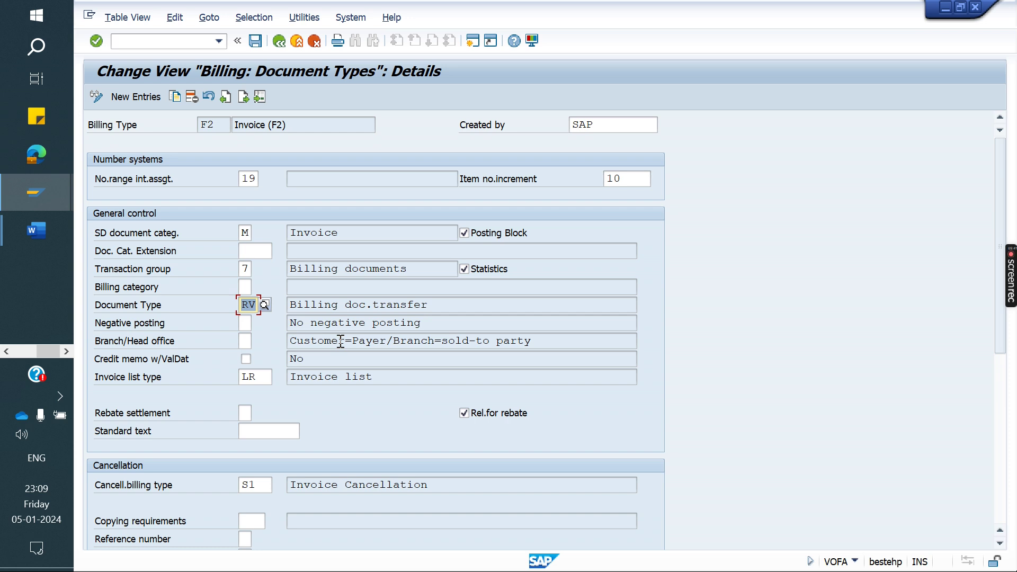
# Run /nvkoa and open account assignment table 004 General
pyautogui.click(160, 44)
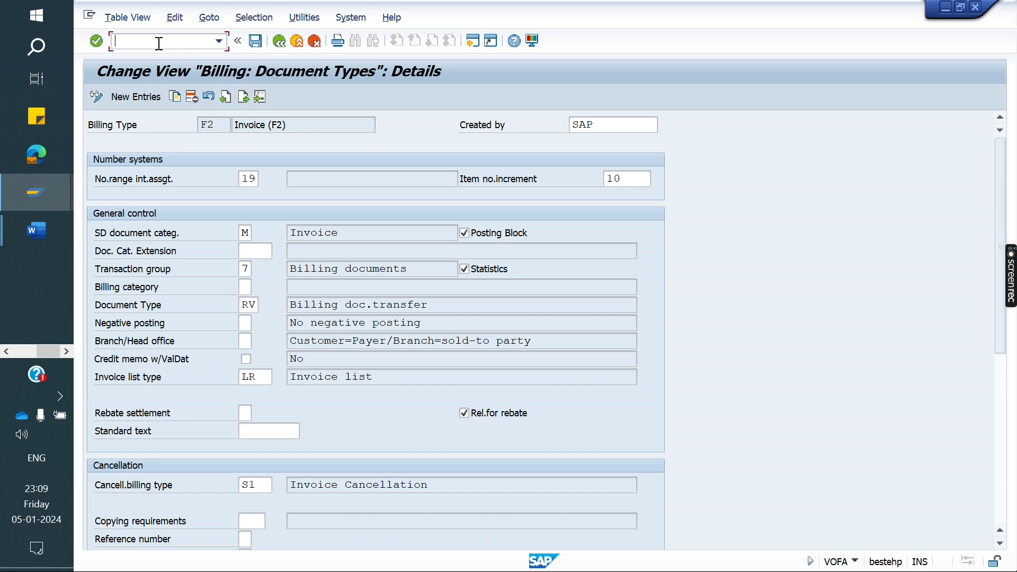
pyautogui.write('/nvkoa')
pyautogui.press('Return')
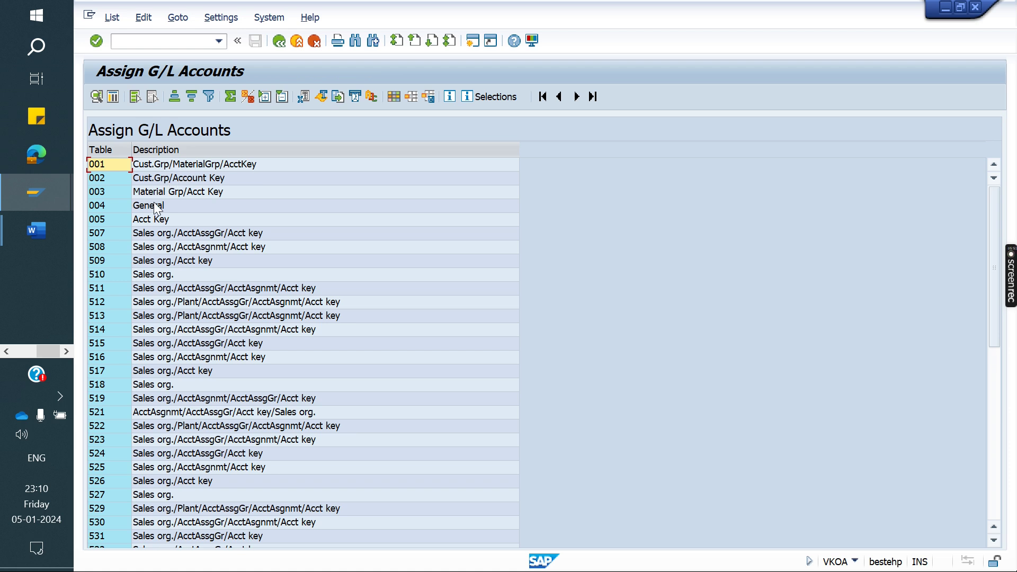
pyautogui.doubleClick(154, 205)
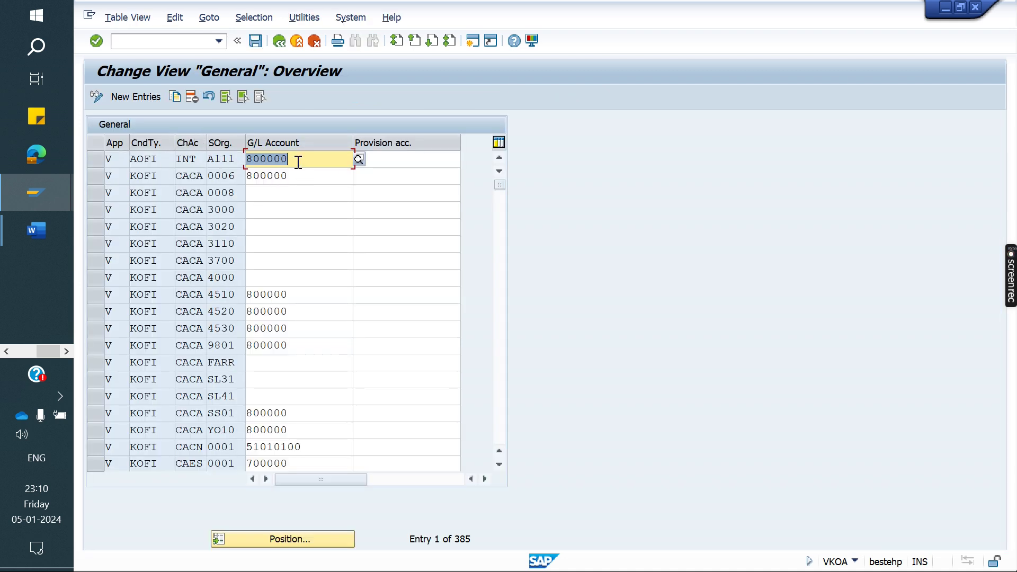
# Point out G/L account 800000 for sales orgs 4510, A111 and 0006, then return to Word
pyautogui.moveTo(302, 294); pyautogui.dragTo(206, 295)
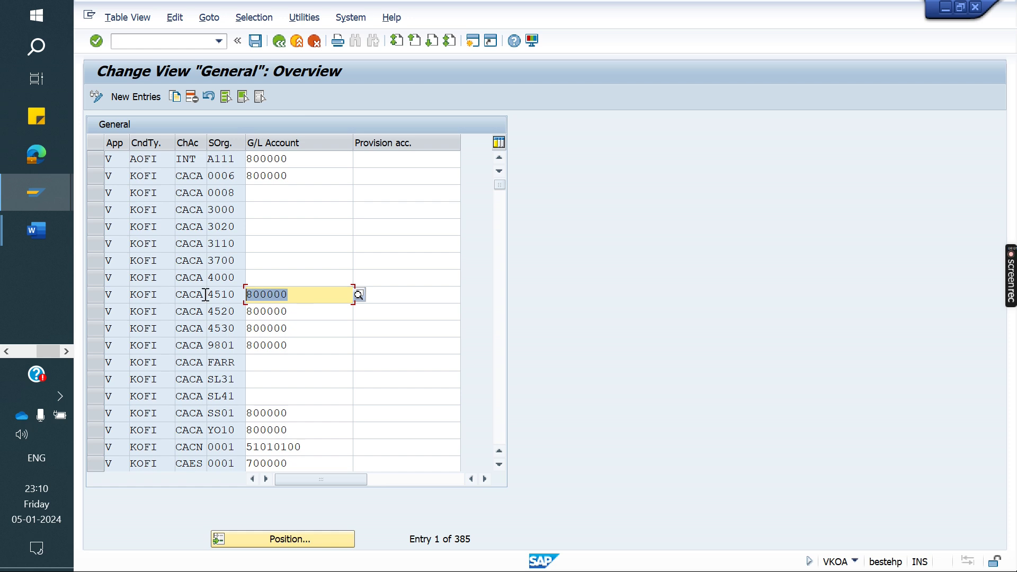
pyautogui.moveTo(298, 158); pyautogui.dragTo(209, 161)
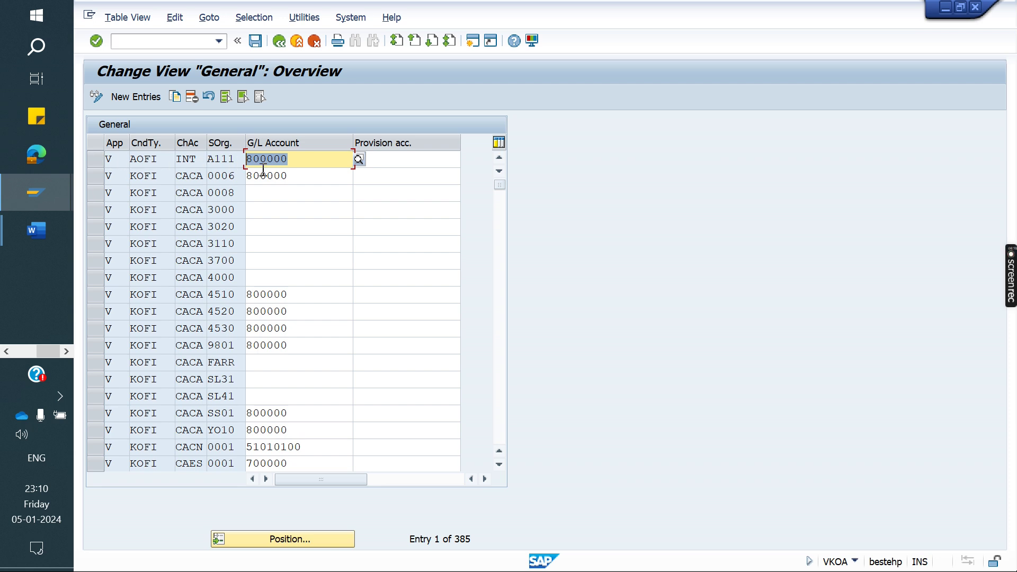
pyautogui.moveTo(311, 170); pyautogui.dragTo(247, 176)
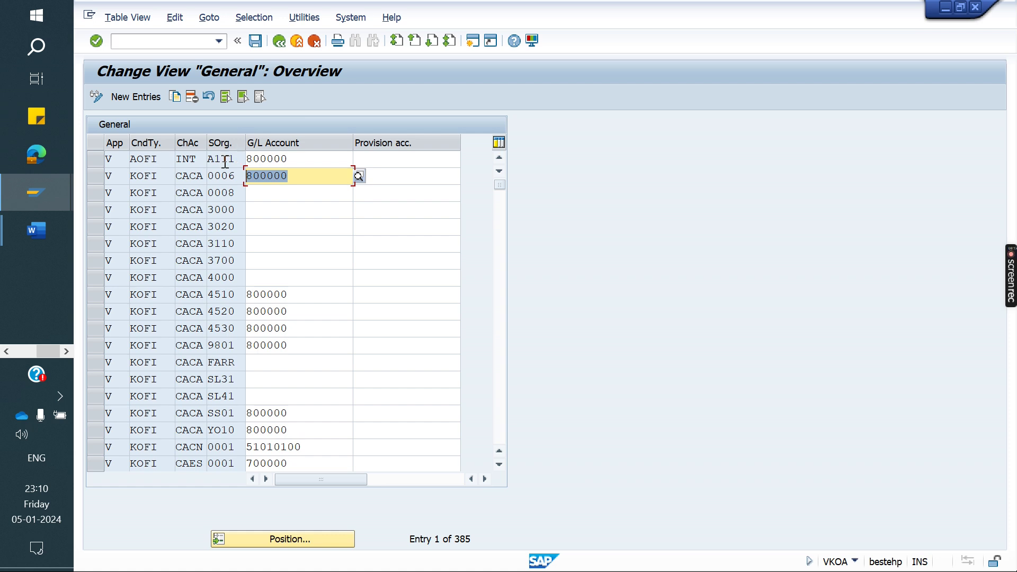
pyautogui.moveTo(38, 224)
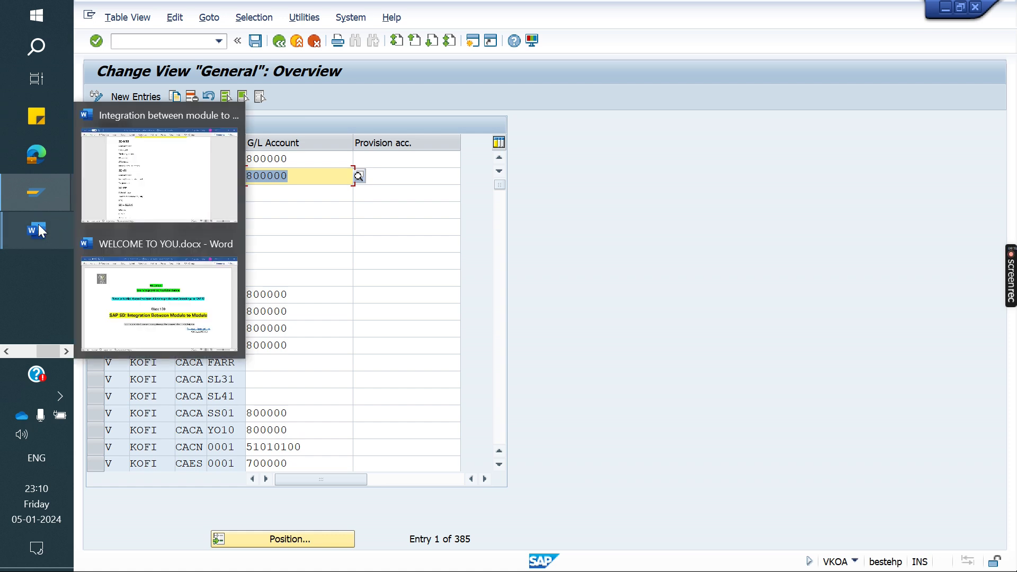
pyautogui.click(163, 214)
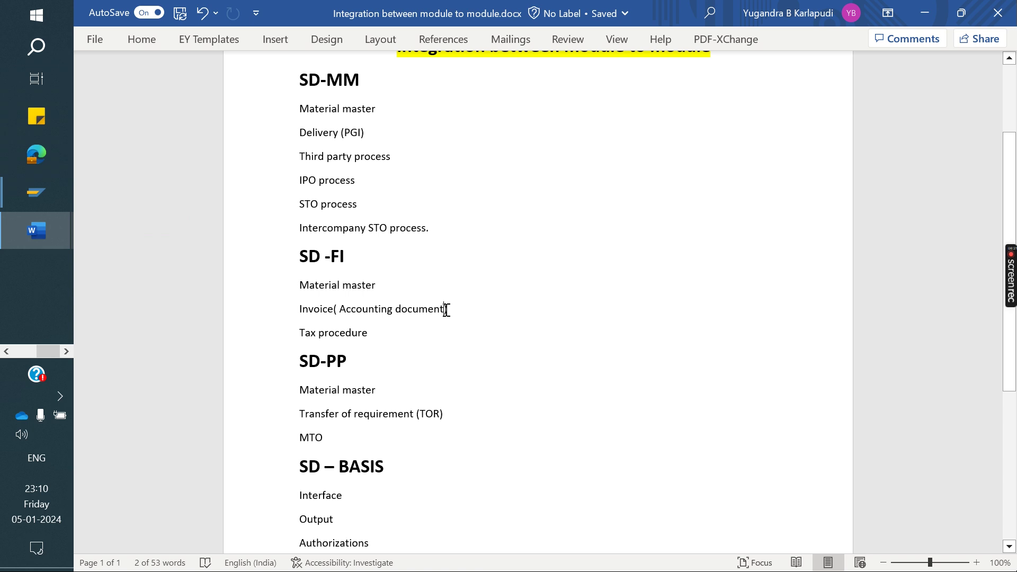
# Highlight the SD -FI points, from Material master through Tax procedure
pyautogui.moveTo(371, 333); pyautogui.dragTo(302, 337)
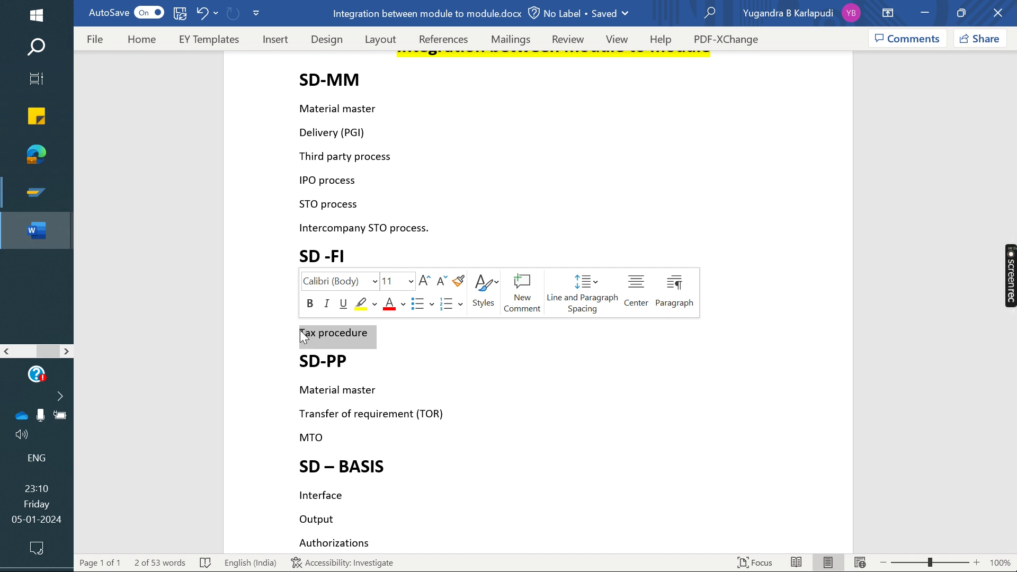
pyautogui.click(454, 379)
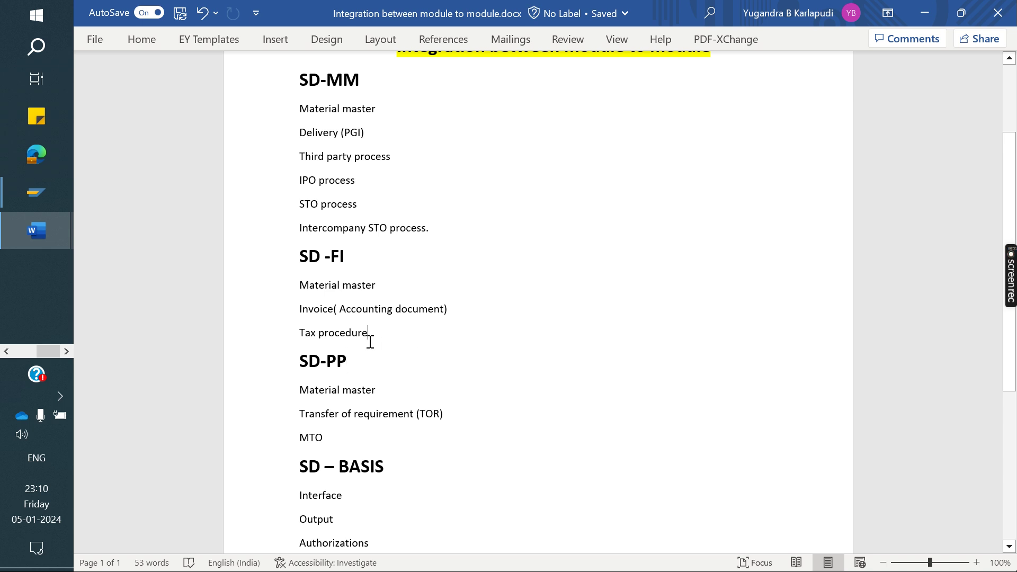
pyautogui.moveTo(352, 327); pyautogui.dragTo(296, 288)
pyautogui.click(402, 359)
pyautogui.moveTo(374, 334); pyautogui.dragTo(292, 287)
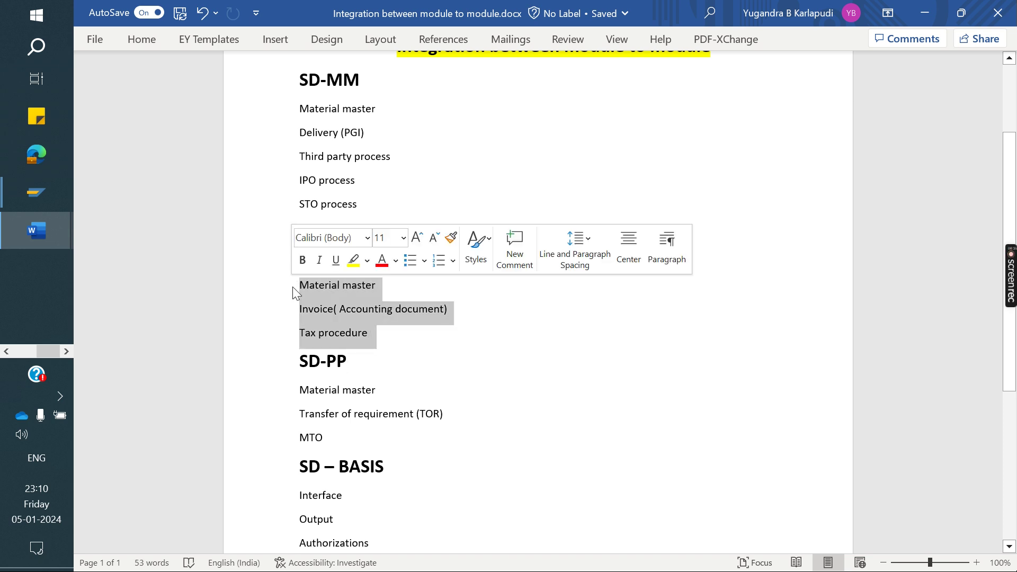
pyautogui.click(445, 362)
# Scroll to SD-PP and highlight Material master and the Transfer of requirement (TOR) line
pyautogui.scroll(-3, 445, 362)
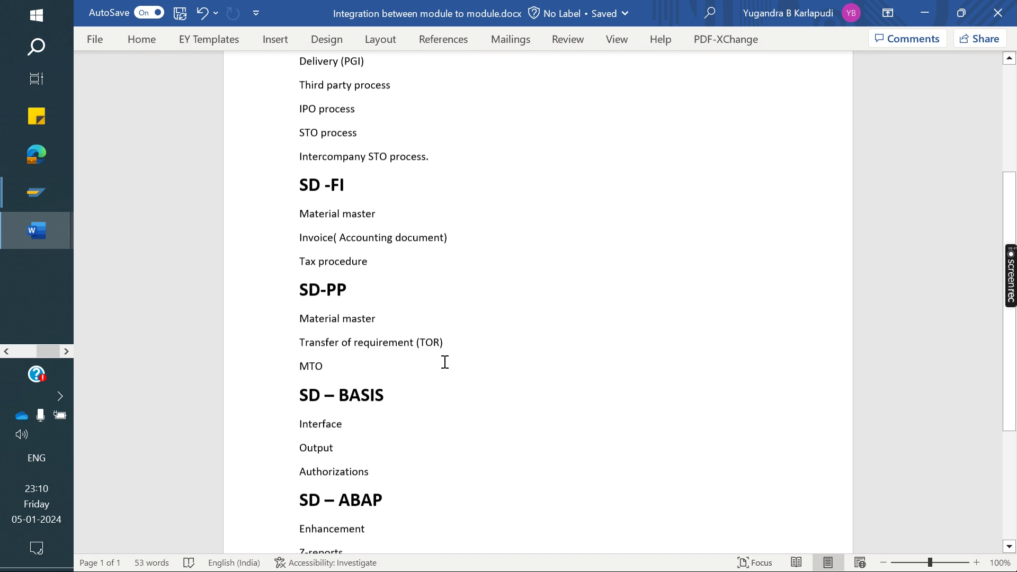
pyautogui.scroll(-1, 445, 362)
pyautogui.moveTo(364, 339); pyautogui.dragTo(294, 300)
pyautogui.click(443, 329)
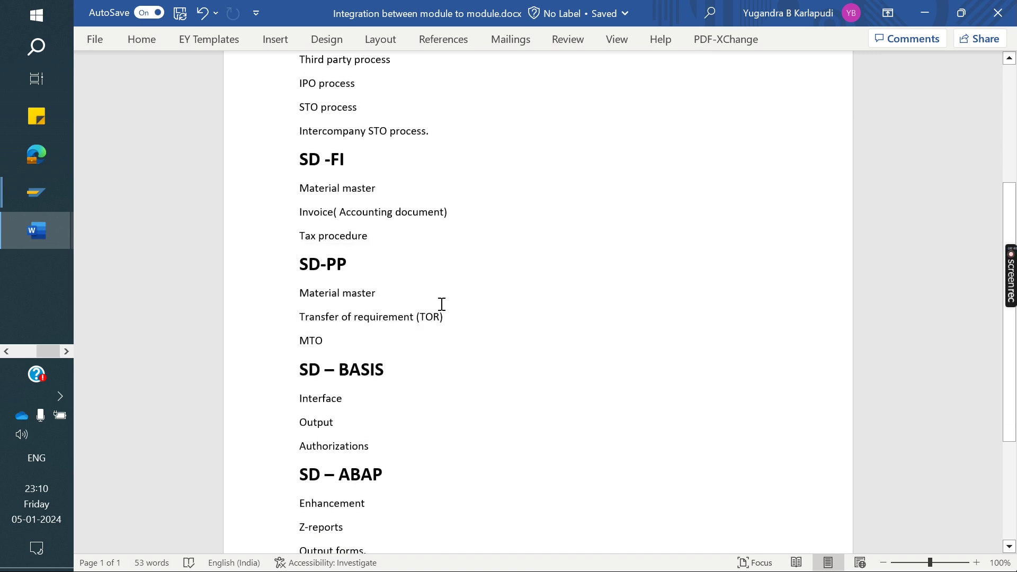
pyautogui.moveTo(380, 293); pyautogui.dragTo(316, 293)
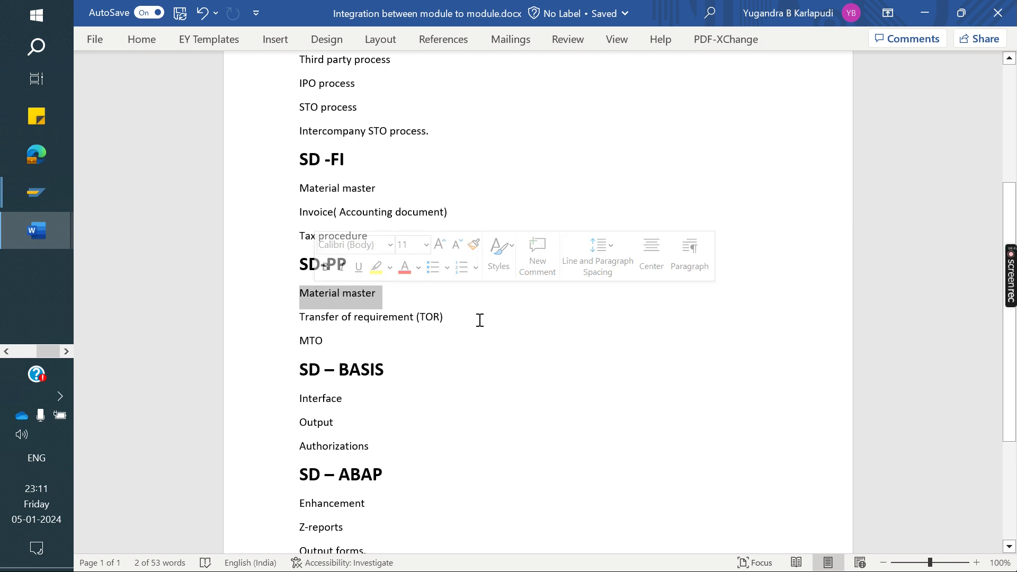
pyautogui.moveTo(480, 320); pyautogui.dragTo(313, 318)
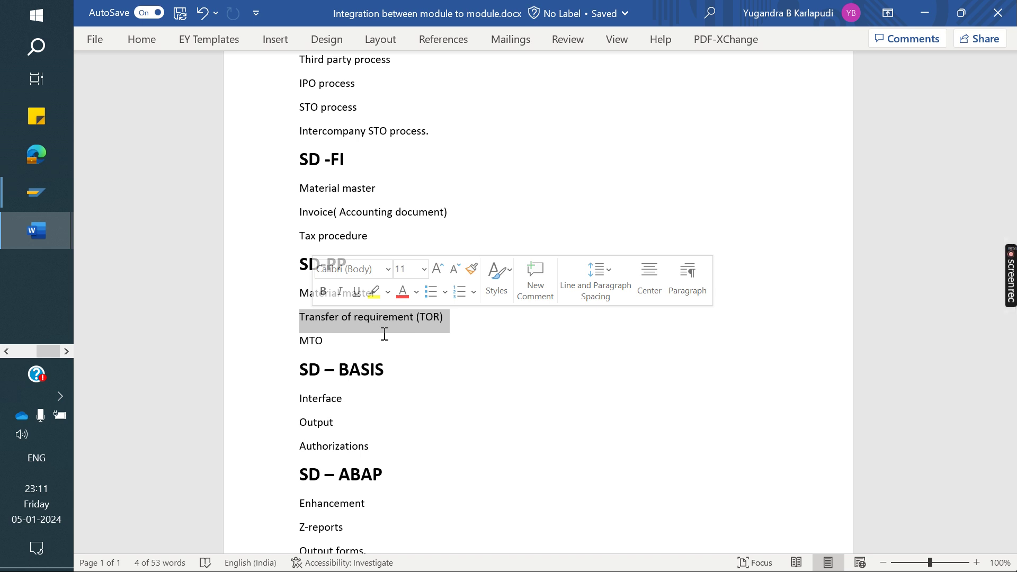
pyautogui.click(345, 344)
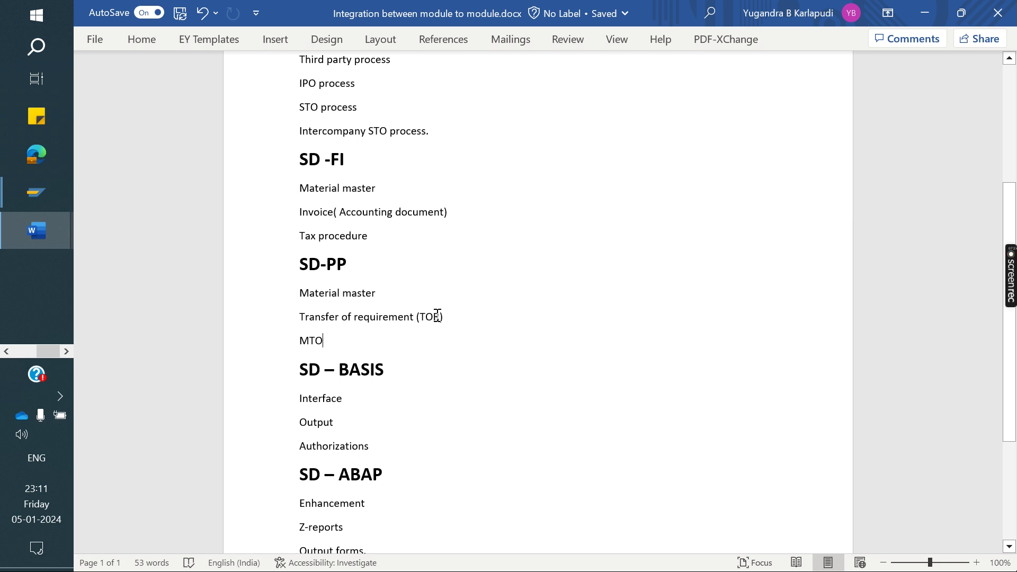
pyautogui.moveTo(375, 446); pyautogui.dragTo(286, 410)
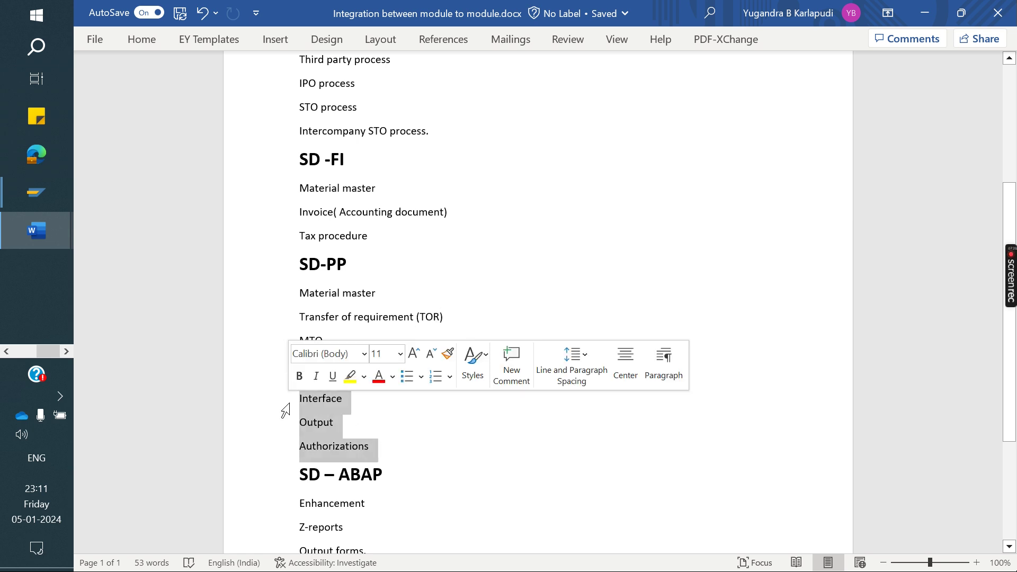
pyautogui.click(408, 454)
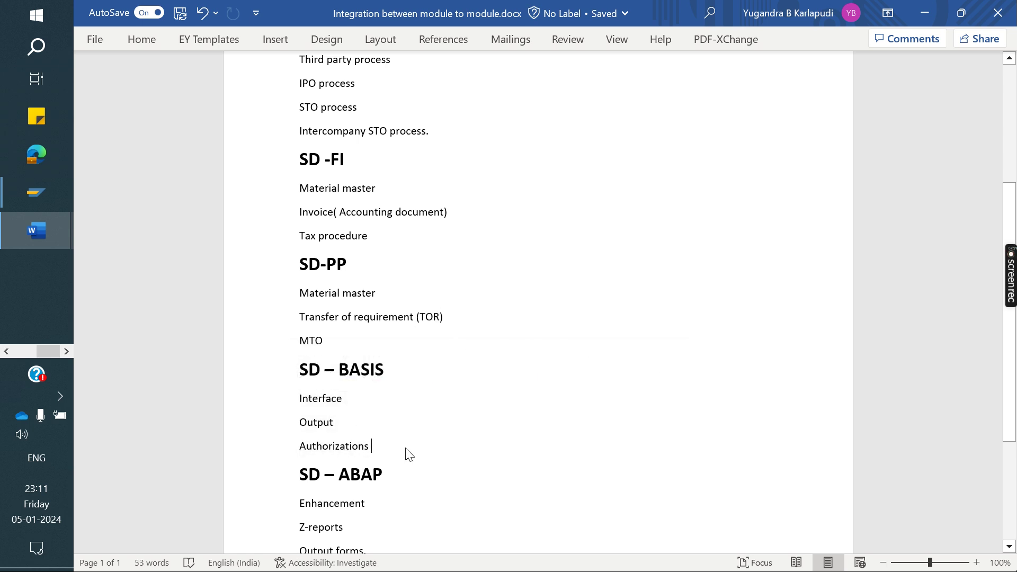
pyautogui.moveTo(300, 399); pyautogui.dragTo(366, 410)
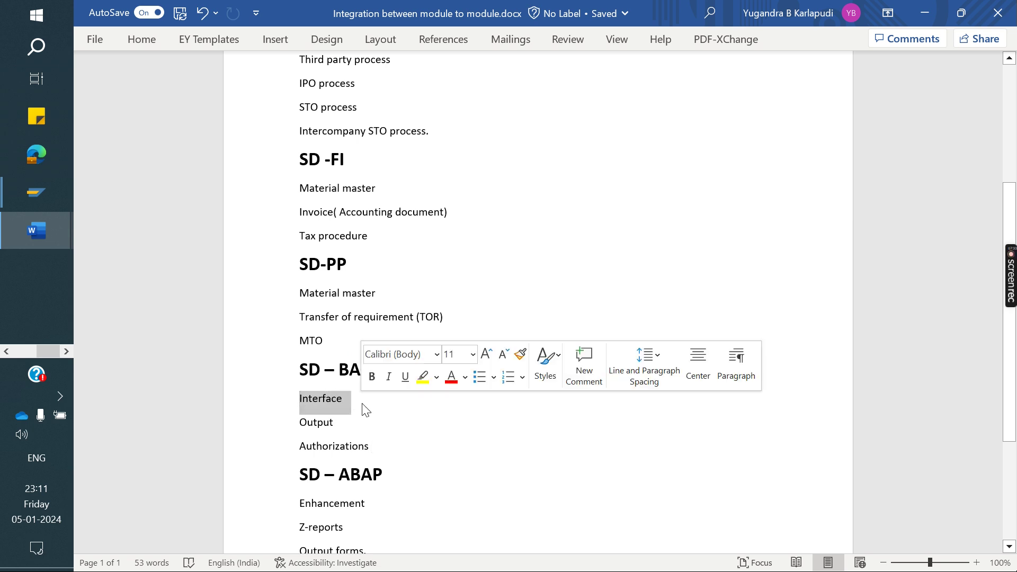
pyautogui.click(434, 435)
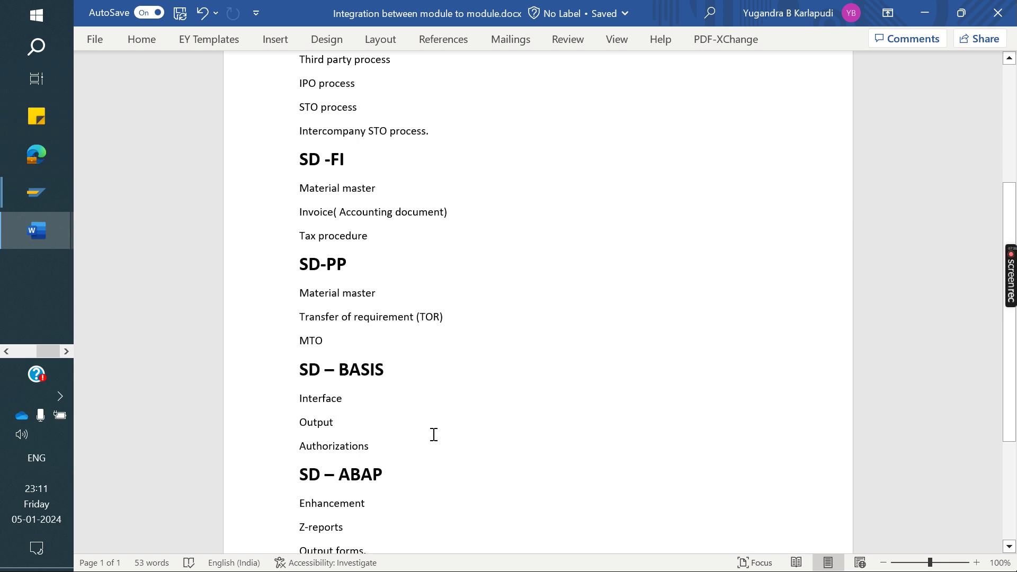
pyautogui.moveTo(345, 398); pyautogui.dragTo(298, 401)
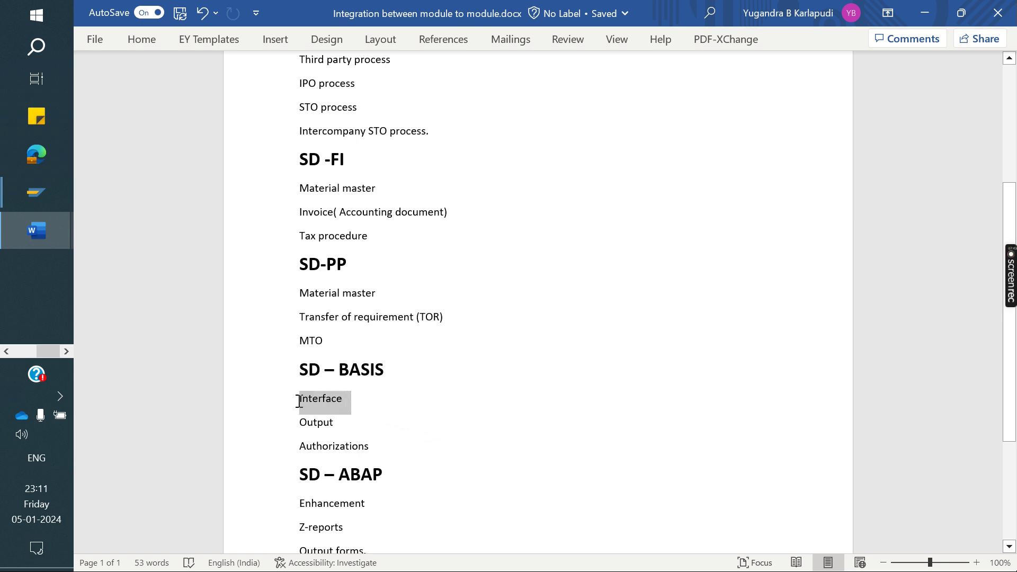
pyautogui.click(385, 430)
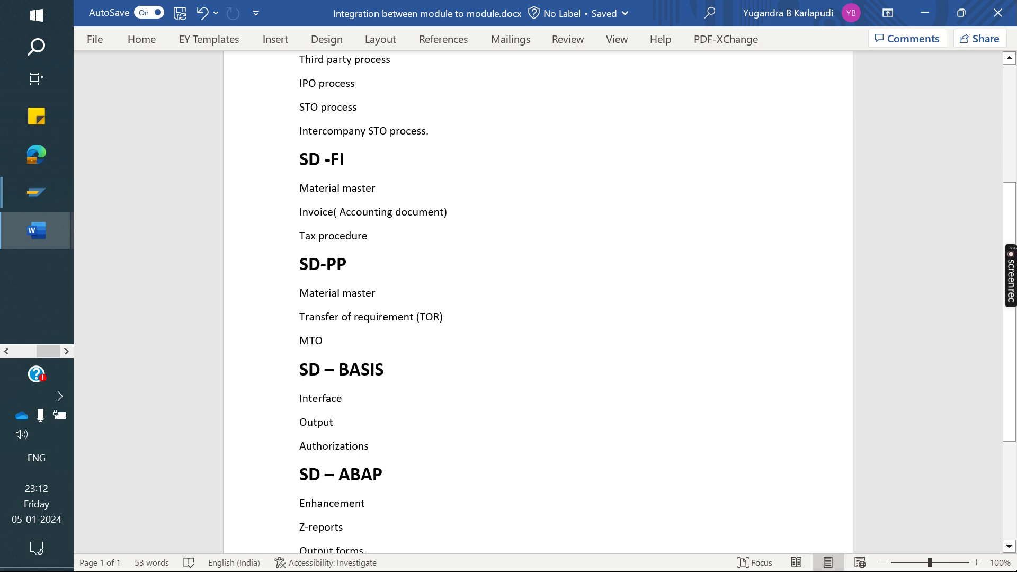
pyautogui.moveTo(298, 400)
pyautogui.mouseDown()
pyautogui.moveTo(356, 404)
pyautogui.moveTo(302, 395)
pyautogui.moveTo(281, 404)
pyautogui.mouseUp()
pyautogui.click(356, 413)
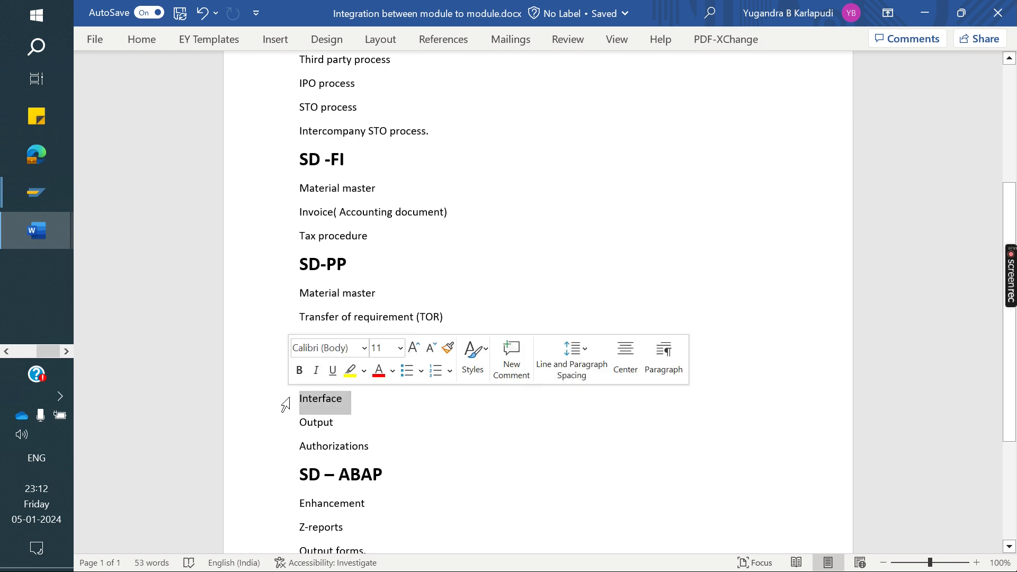
pyautogui.moveTo(357, 431); pyautogui.dragTo(302, 427)
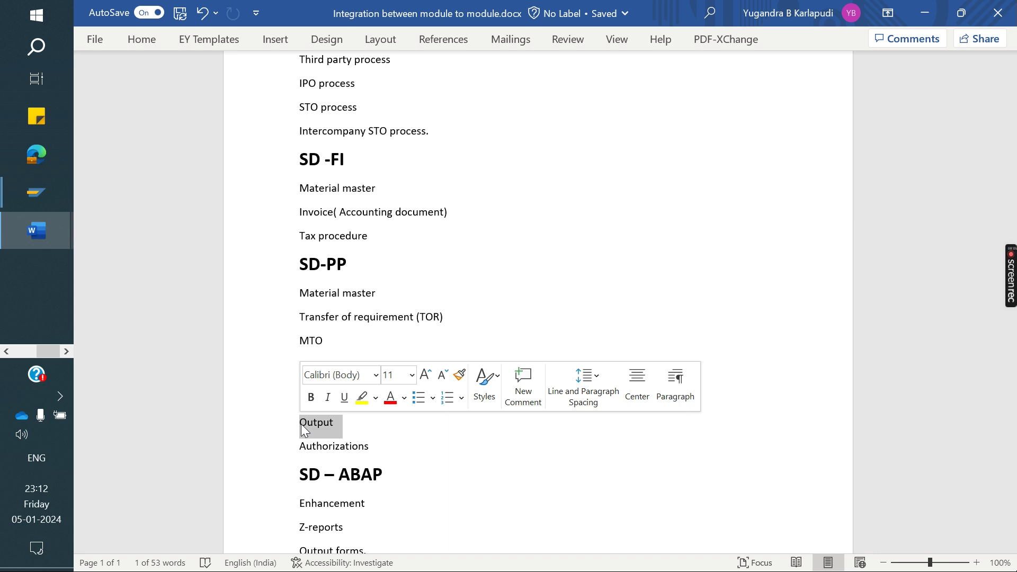
pyautogui.click(423, 463)
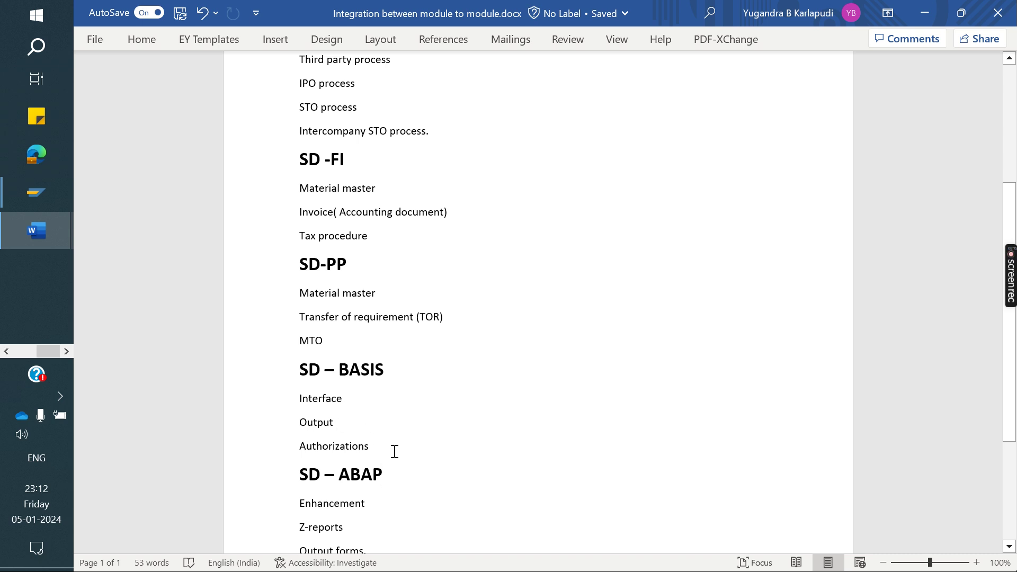
pyautogui.moveTo(392, 450)
pyautogui.mouseDown()
pyautogui.moveTo(350, 437)
pyautogui.moveTo(303, 404)
pyautogui.mouseUp()
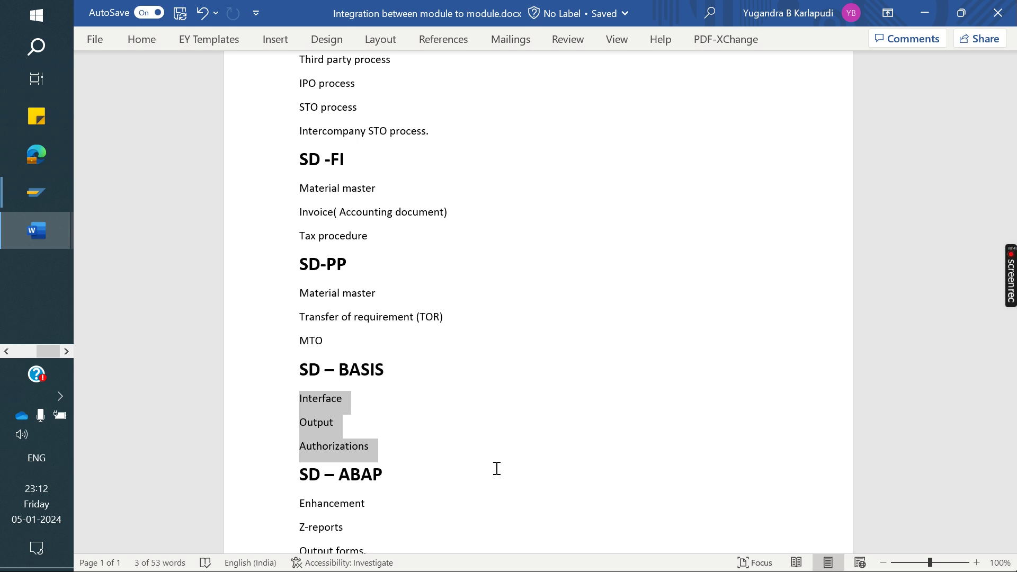
pyautogui.scroll(-5, 497, 469)
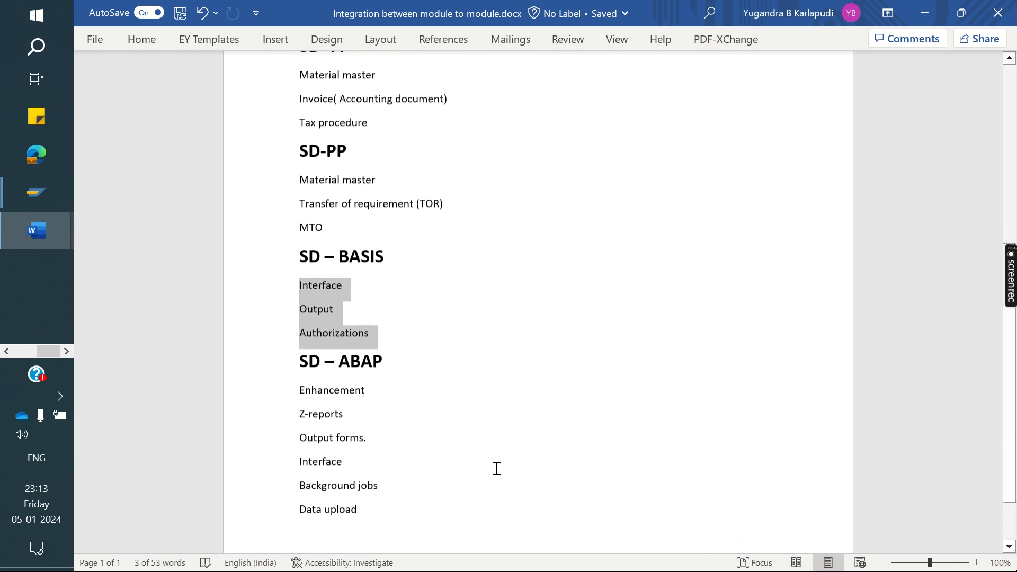
pyautogui.moveTo(358, 492); pyautogui.dragTo(301, 373)
pyautogui.click(393, 418)
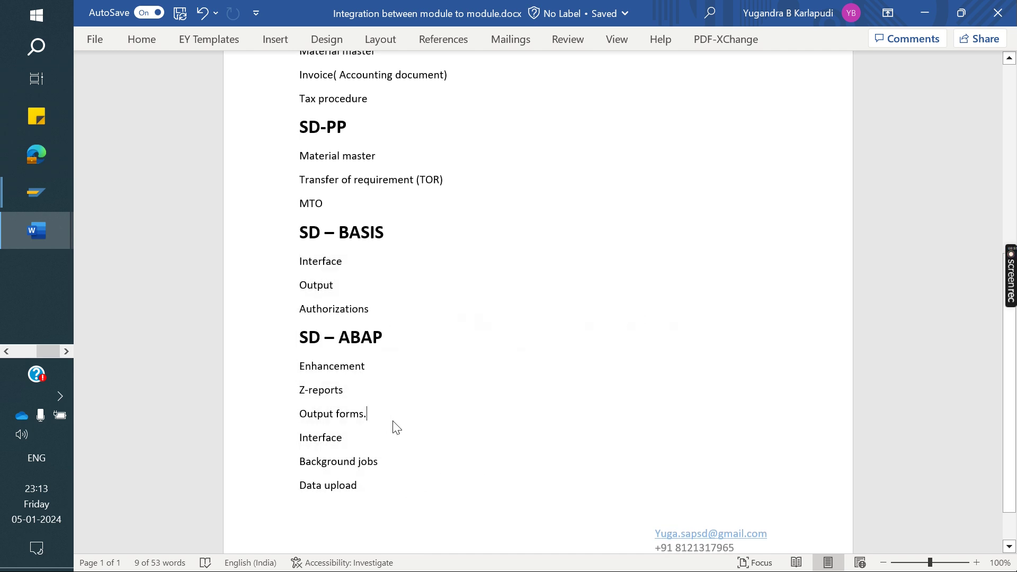
pyautogui.moveTo(422, 337); pyautogui.dragTo(338, 339)
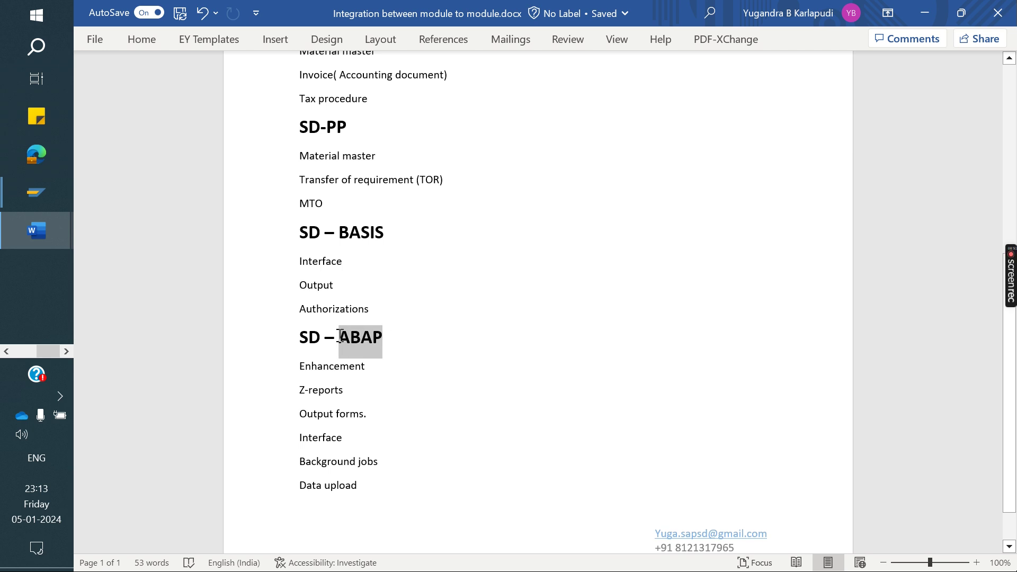
pyautogui.click(443, 376)
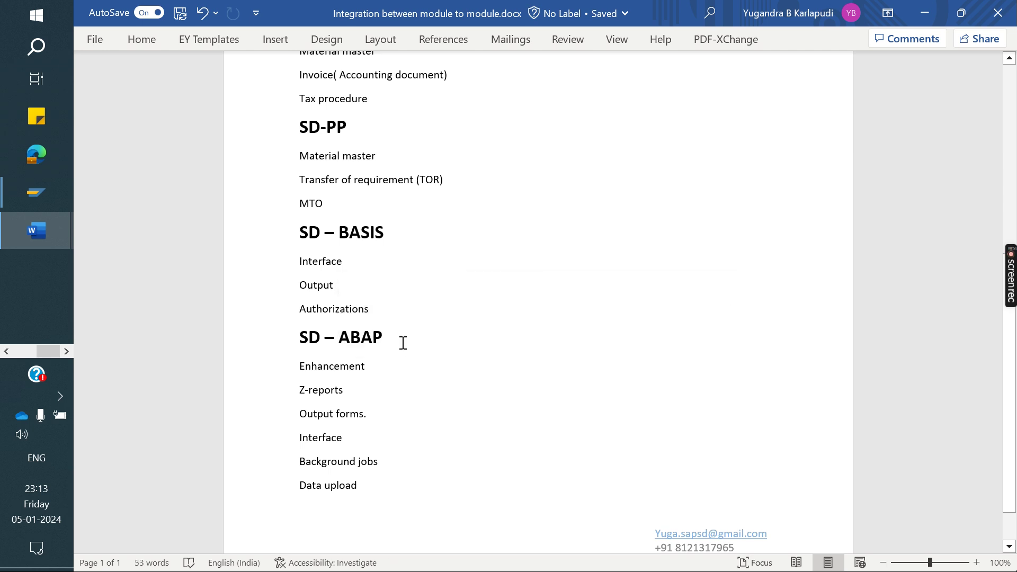
pyautogui.moveTo(402, 343); pyautogui.dragTo(342, 339)
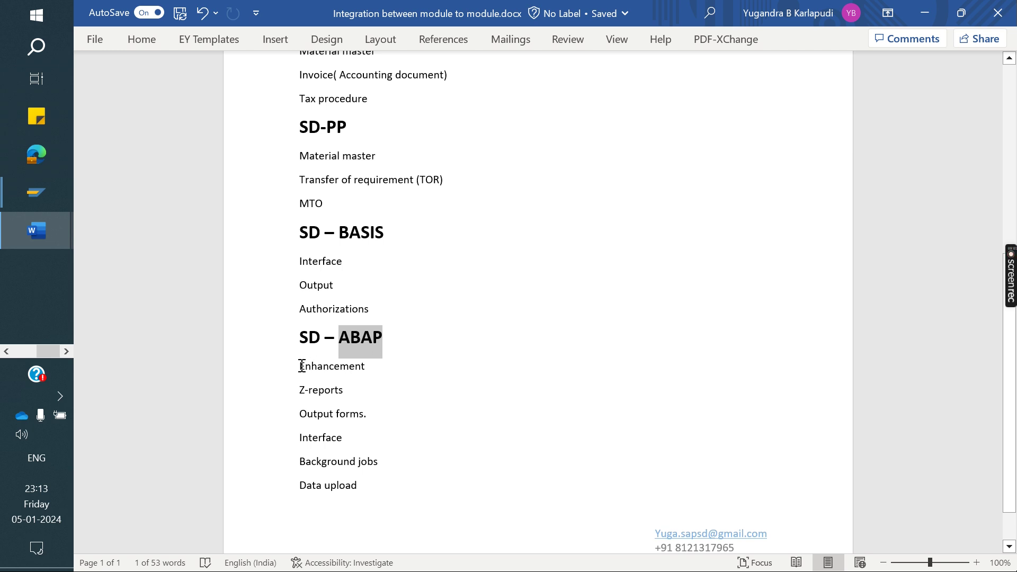
pyautogui.moveTo(301, 365); pyautogui.dragTo(367, 369)
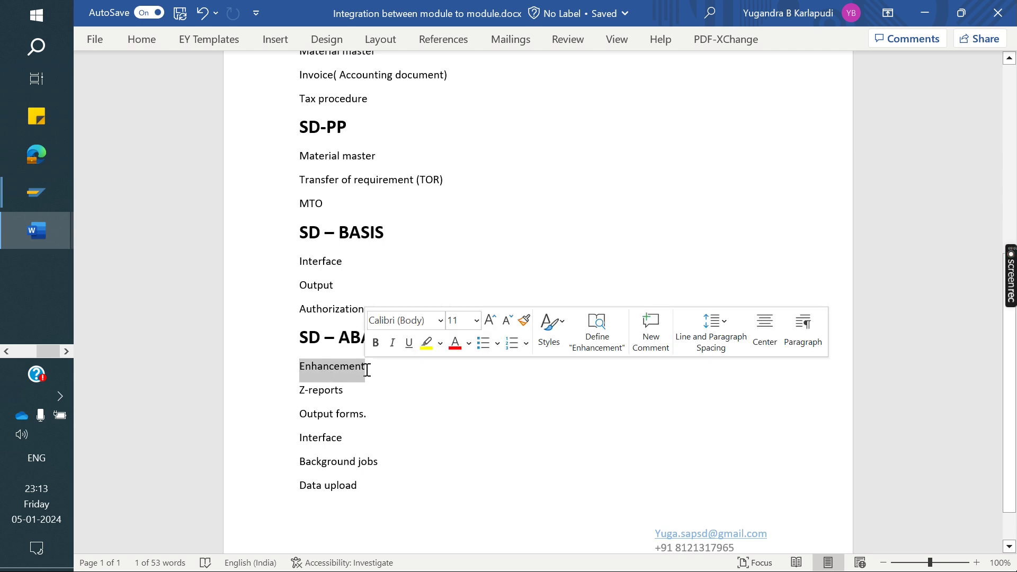
pyautogui.click(373, 381)
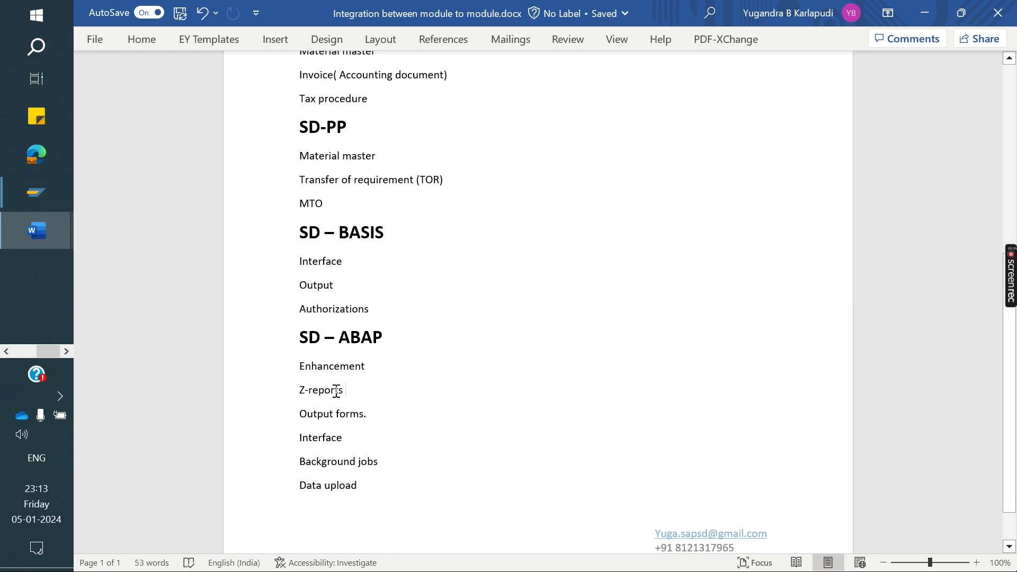
pyautogui.moveTo(336, 392); pyautogui.dragTo(295, 388)
pyautogui.click(395, 448)
pyautogui.moveTo(394, 419); pyautogui.dragTo(304, 415)
pyautogui.click(365, 438)
pyautogui.moveTo(363, 416); pyautogui.dragTo(304, 416)
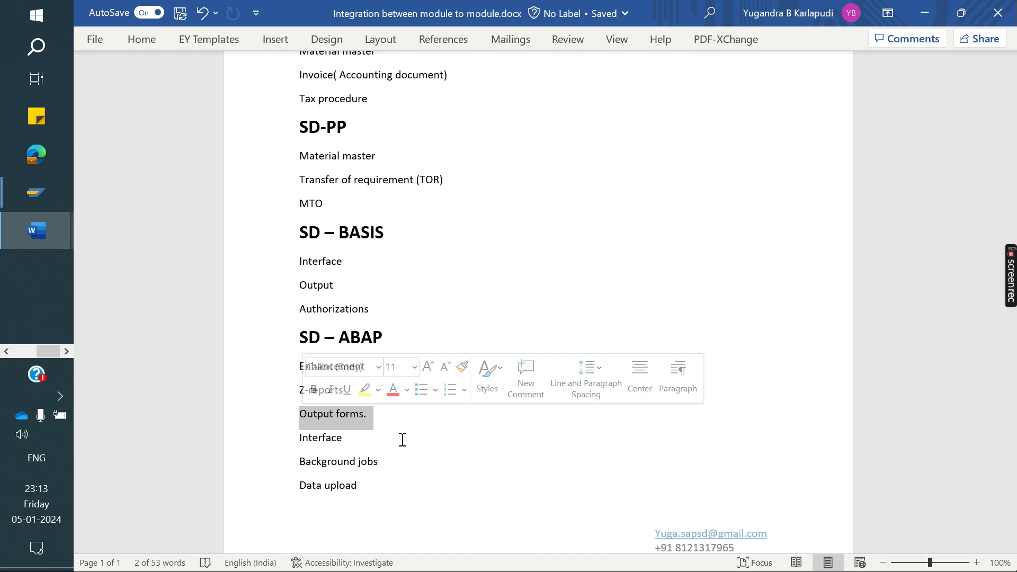
pyautogui.click(382, 443)
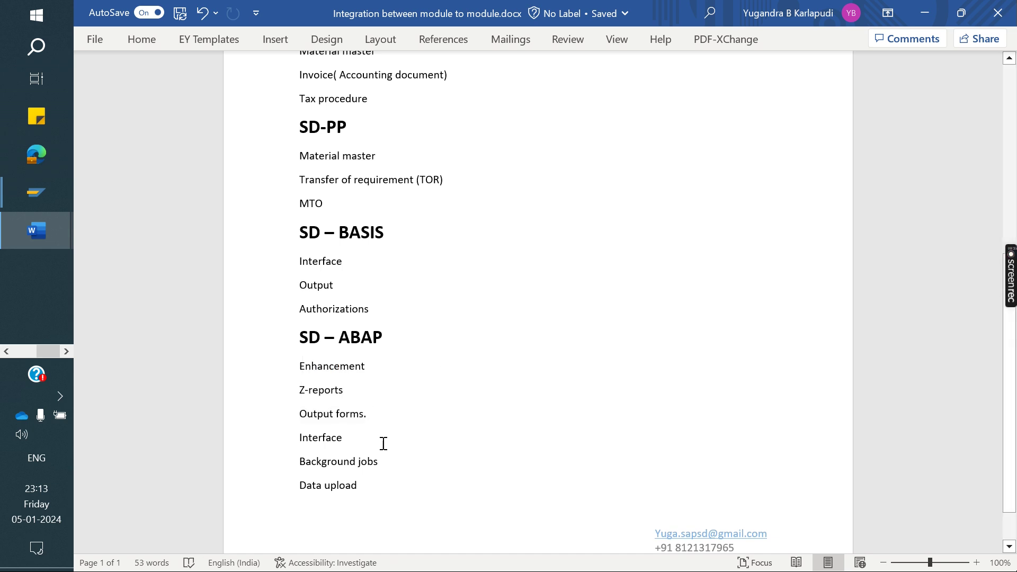
pyautogui.moveTo(298, 462); pyautogui.dragTo(394, 472)
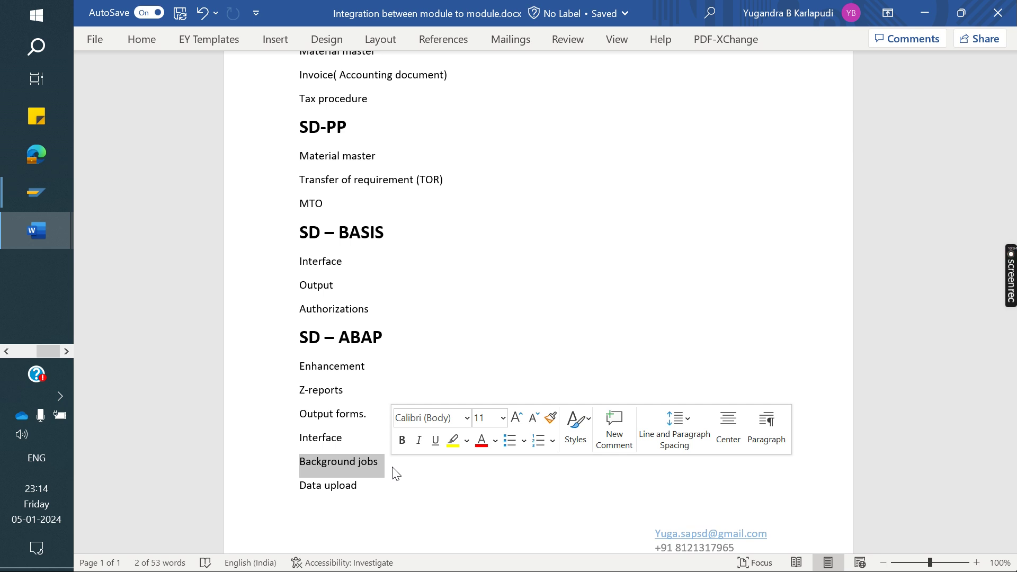
pyautogui.click(366, 493)
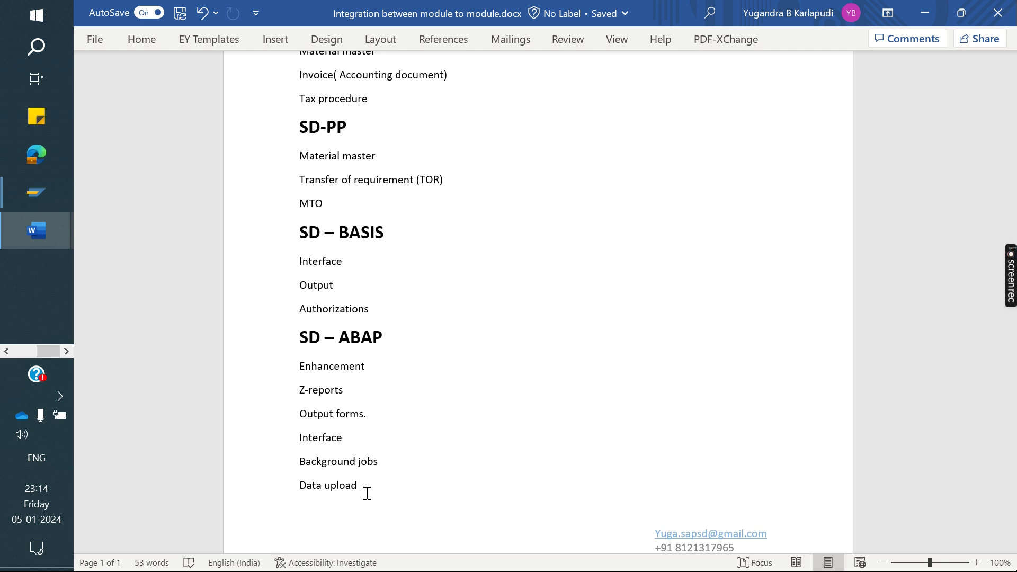
pyautogui.scroll(6, 443, 262)
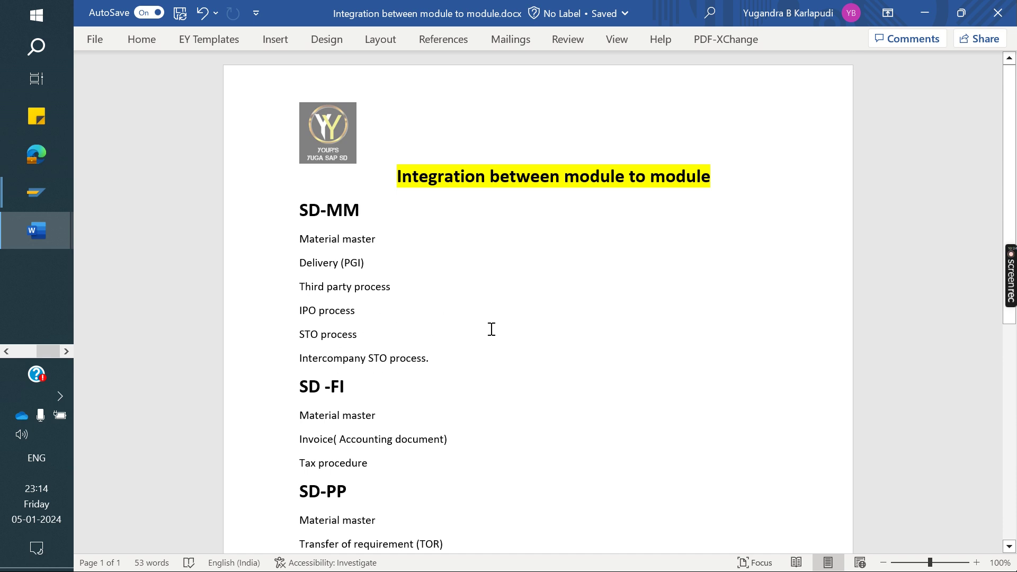
pyautogui.moveTo(738, 178); pyautogui.dragTo(412, 171)
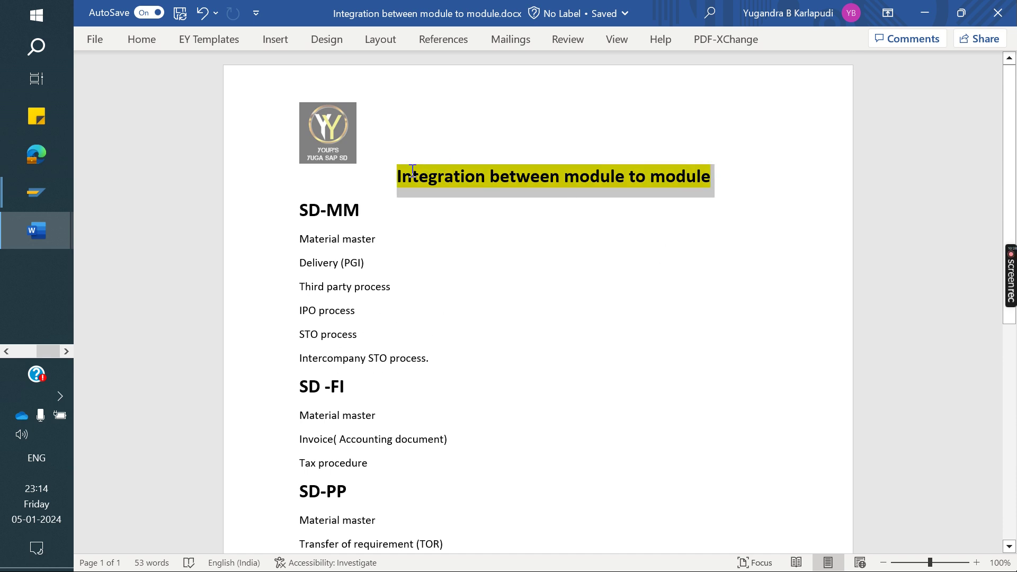
pyautogui.click(504, 347)
pyautogui.scroll(-6, 504, 347)
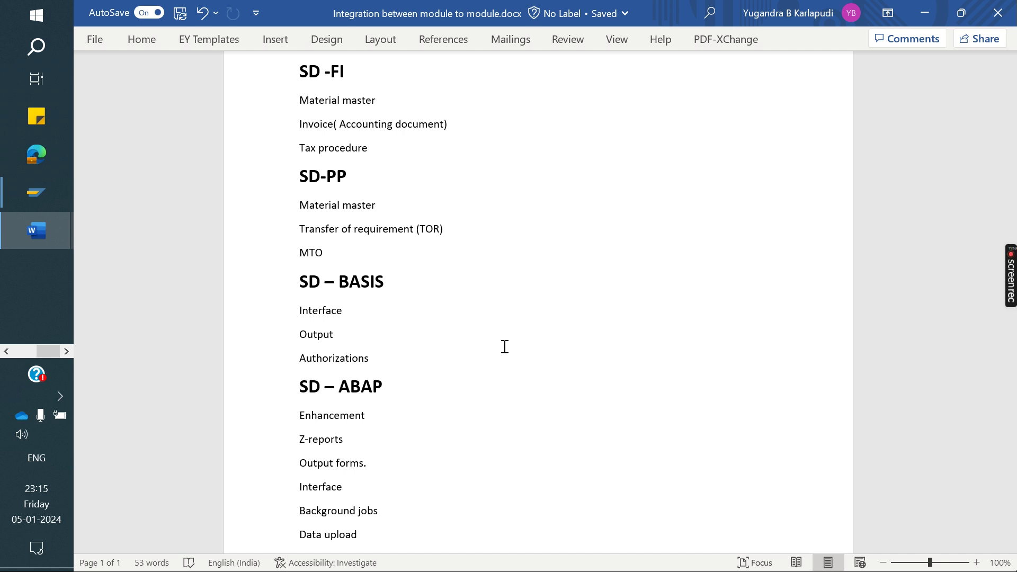
pyautogui.scroll(6, 505, 347)
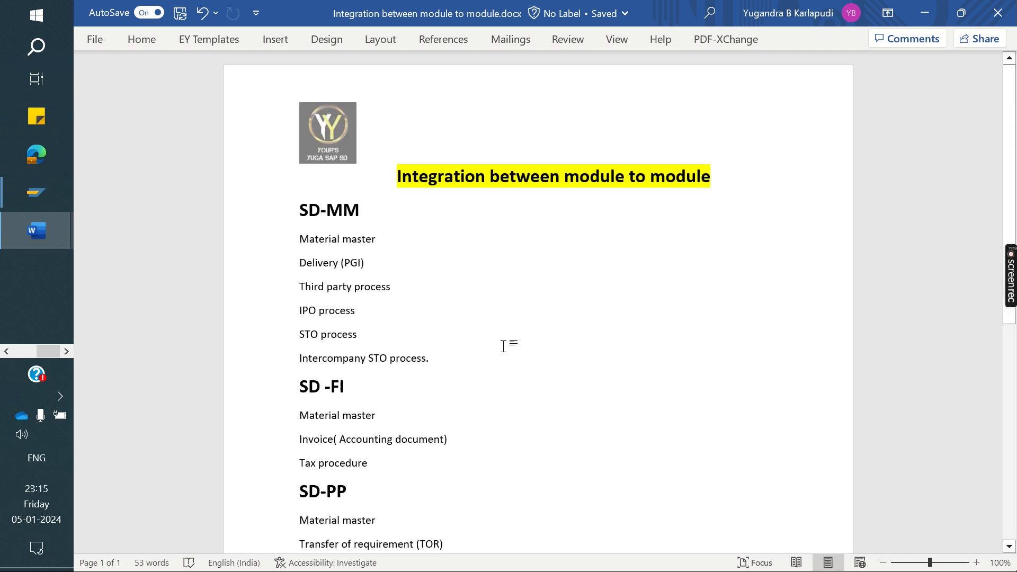
pyautogui.scroll(-8, 503, 346)
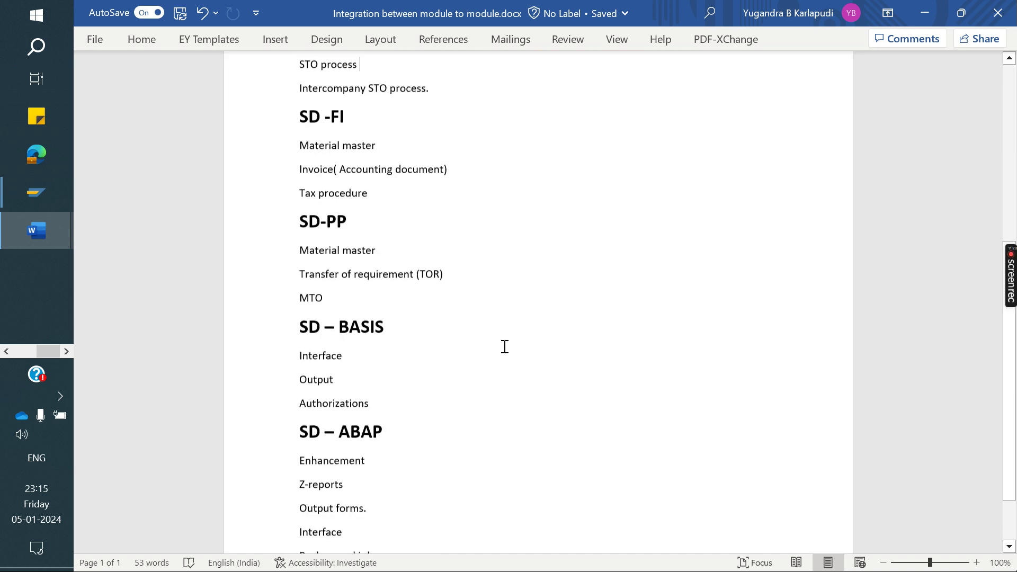
pyautogui.scroll(4, 503, 346)
pyautogui.scroll(2, 503, 346)
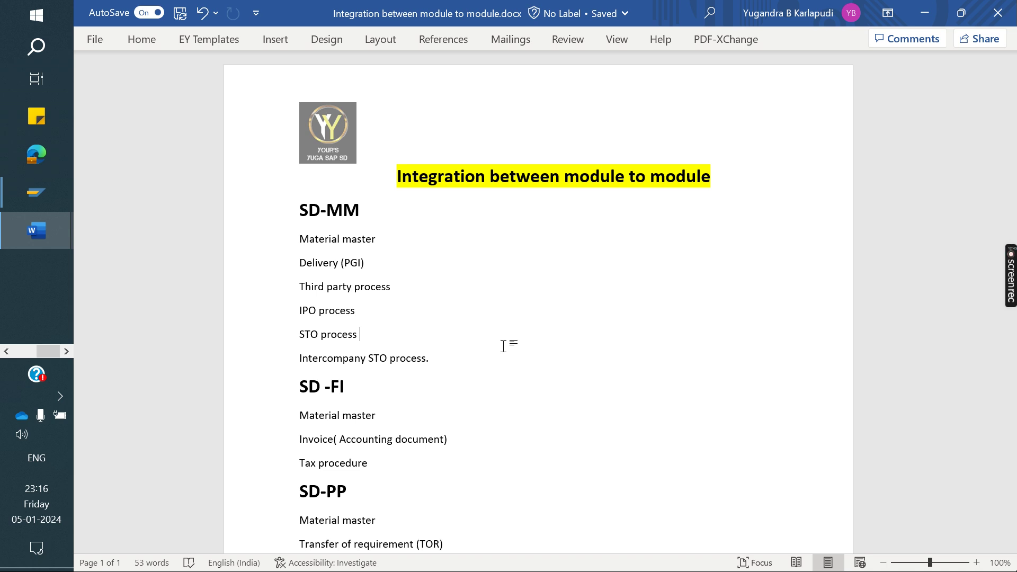
pyautogui.scroll(-6, 503, 346)
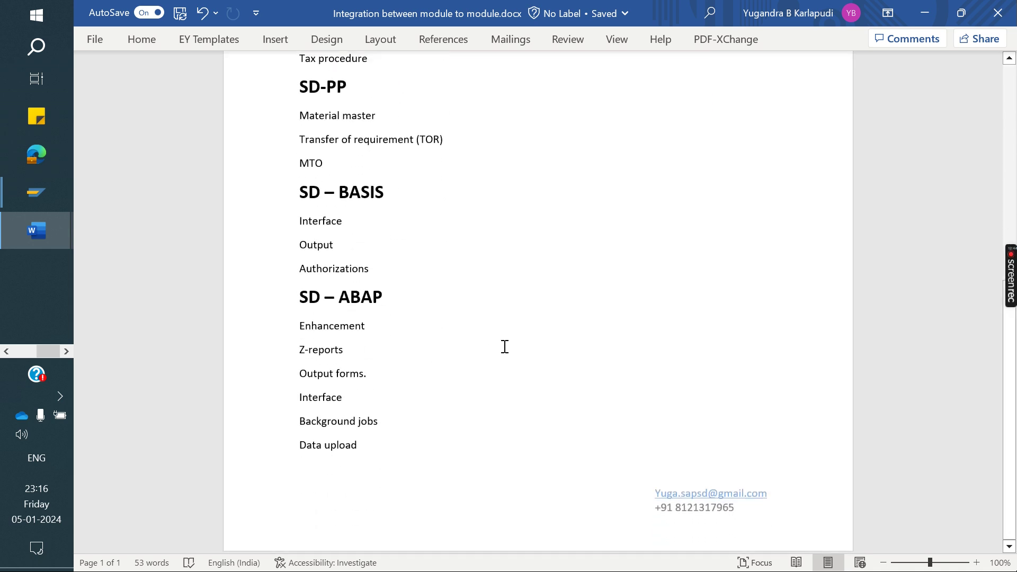
pyautogui.scroll(6, 503, 346)
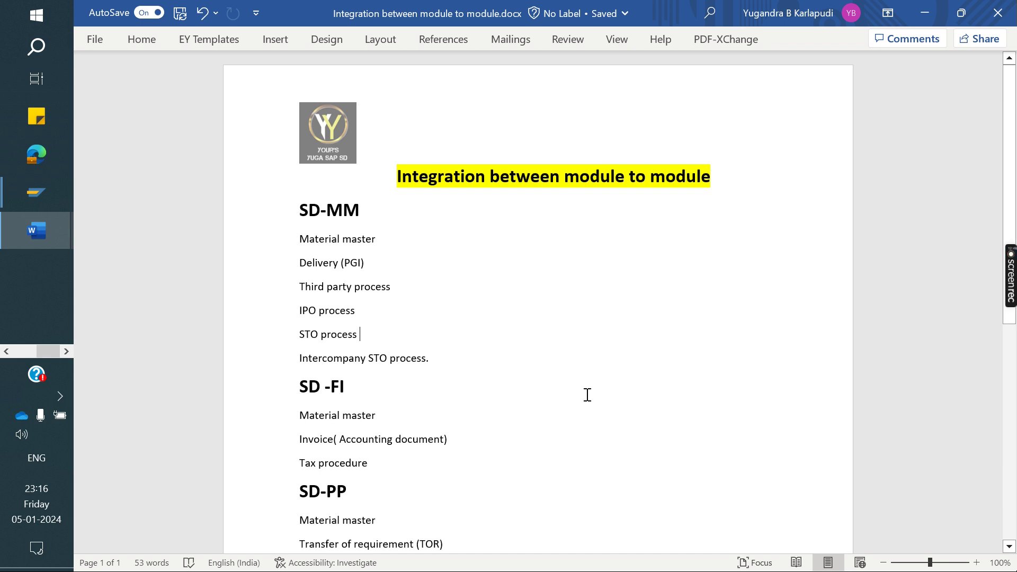